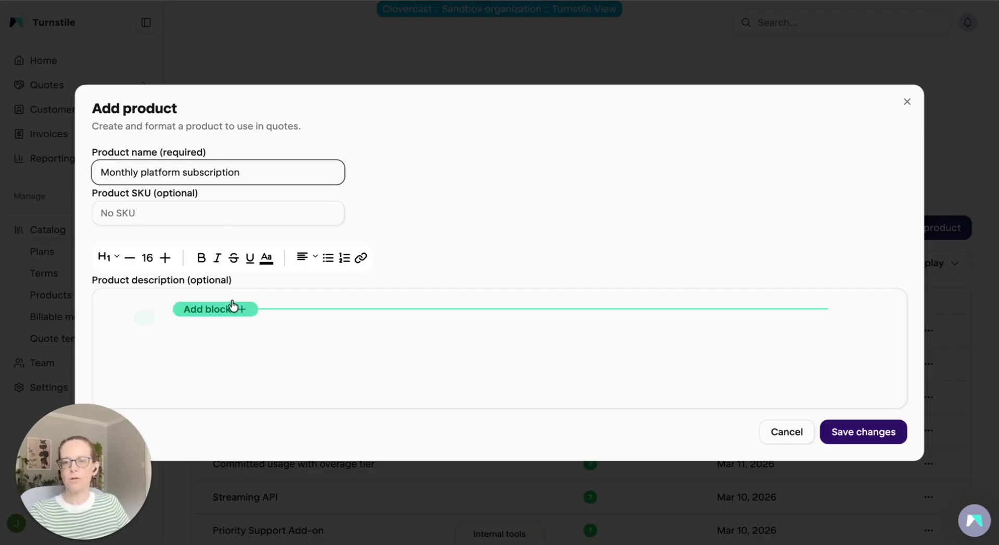
Step: Add the description "Core access to the platform" to the Monthly platform subscription product and save it
{"action": "left_click", "coordinate": [232, 307]}
{"action": "left_click", "coordinate": [214, 334]}
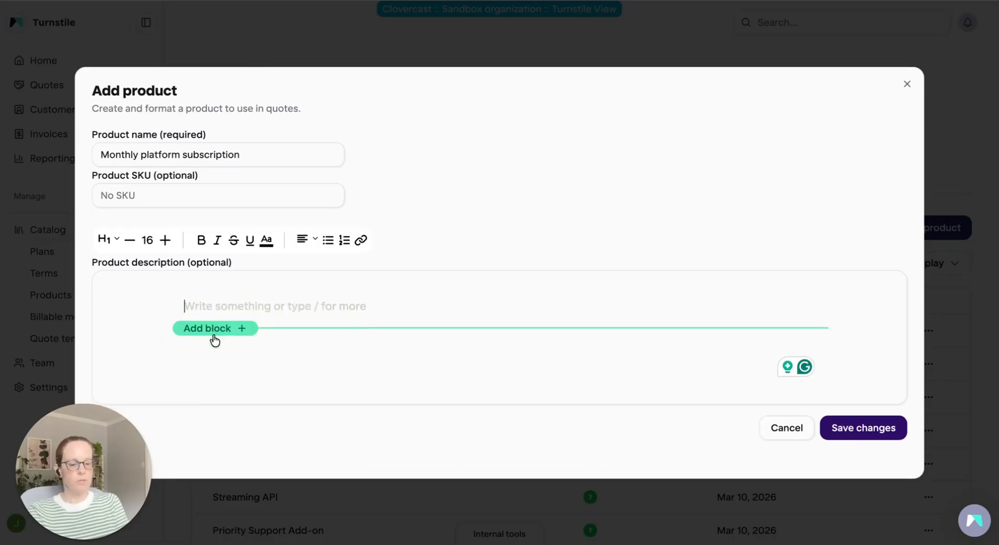
{"action": "type", "text": "Core access to the platform"}
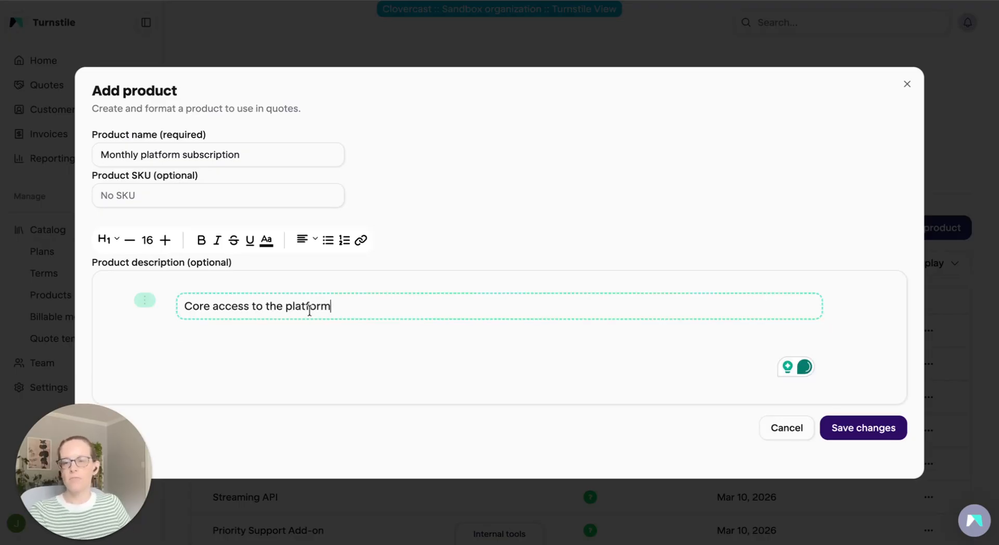
{"action": "left_click", "coordinate": [865, 428]}
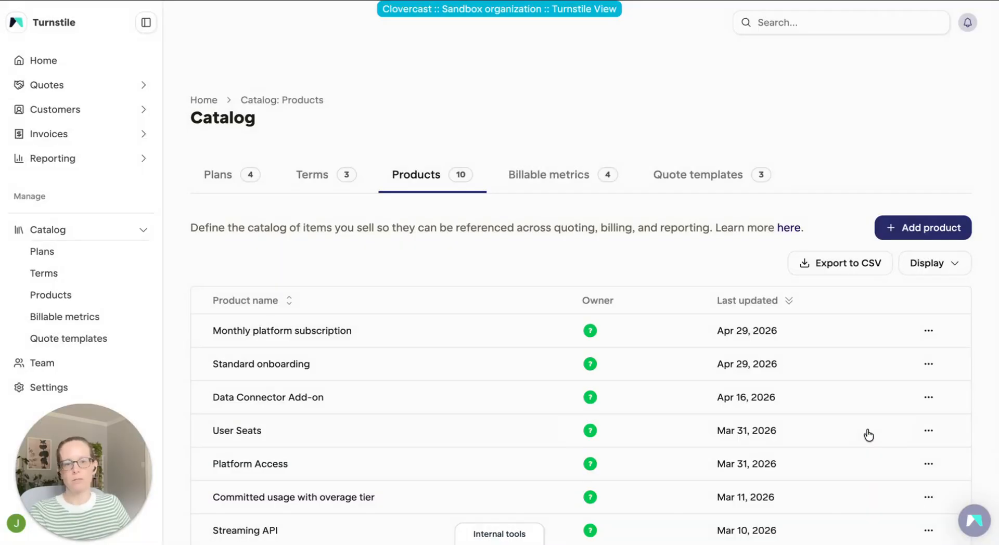
Step: Create and save a product named "Monthly API calls" without an SKU or description
{"action": "left_click", "coordinate": [937, 230]}
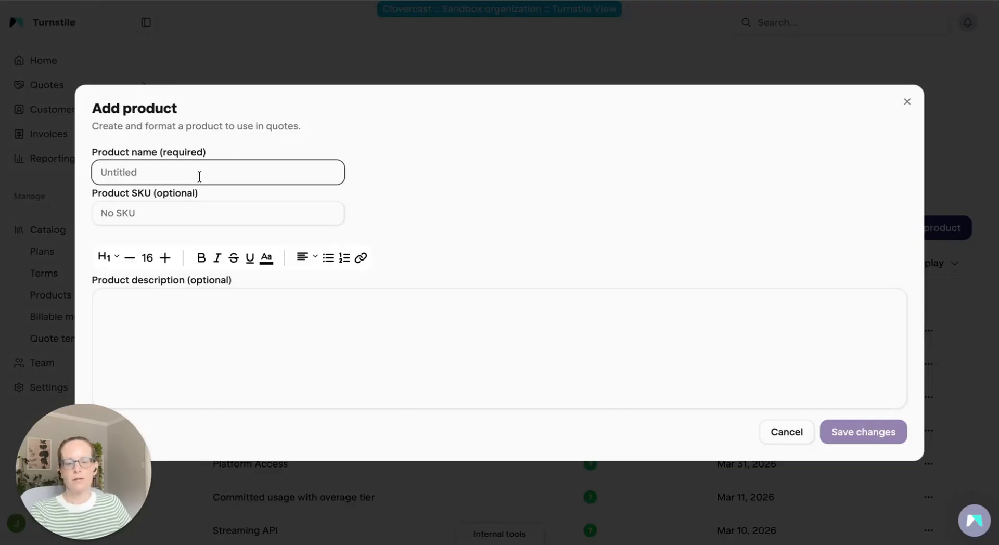
{"action": "type", "text": "Monthly AP"}
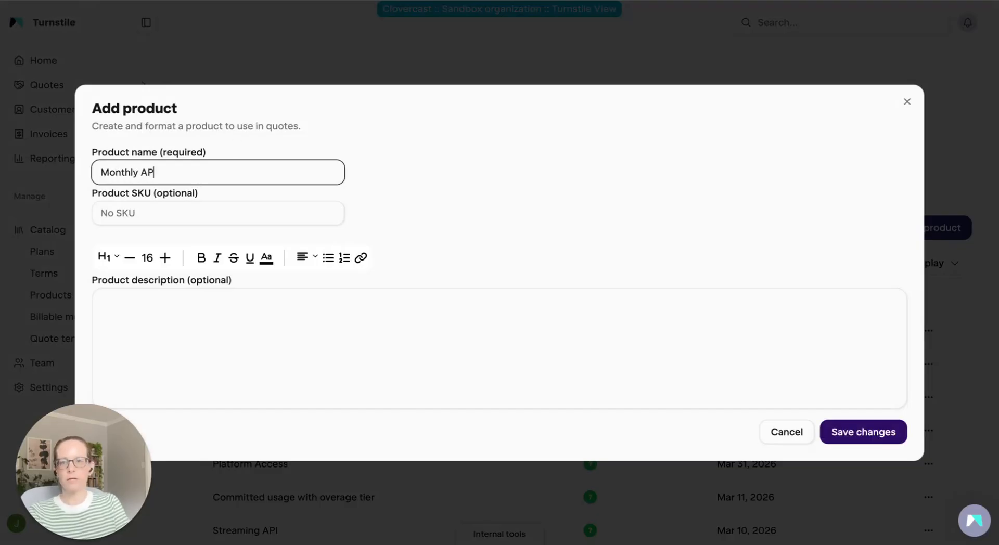
{"action": "type", "text": "I calls"}
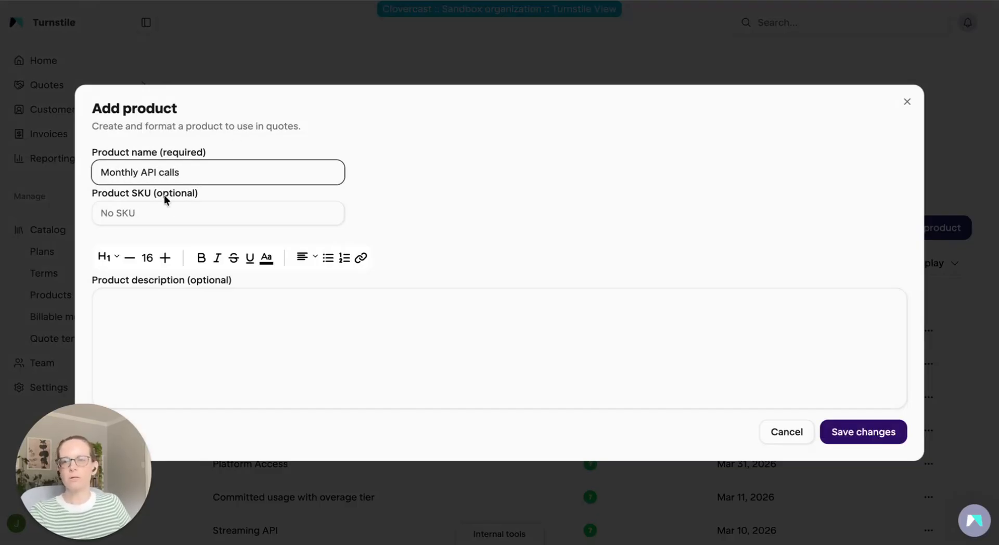
{"action": "left_click", "coordinate": [861, 442]}
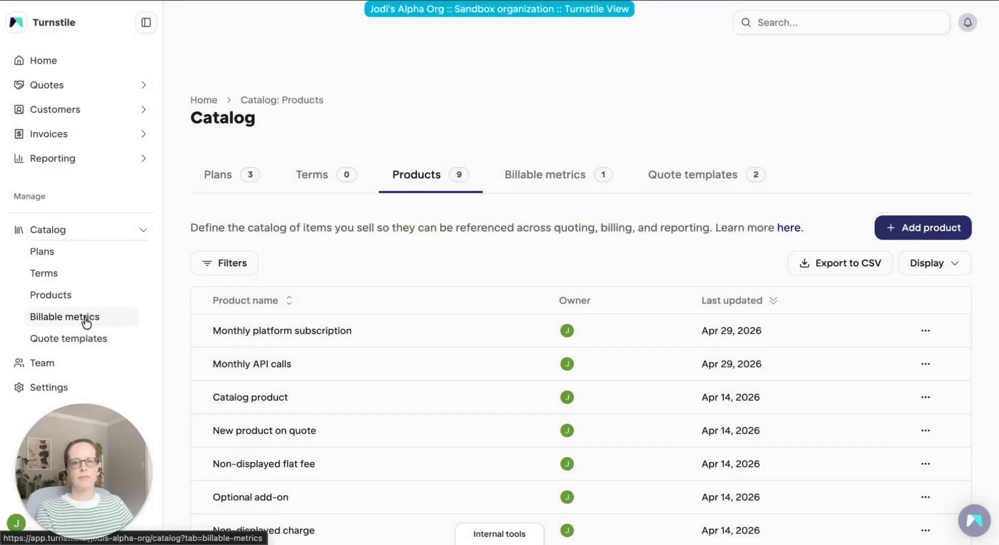
Step: Create a billable metric named "API calls" with the unit display name "API calls" and no event key
{"action": "left_click", "coordinate": [87, 323]}
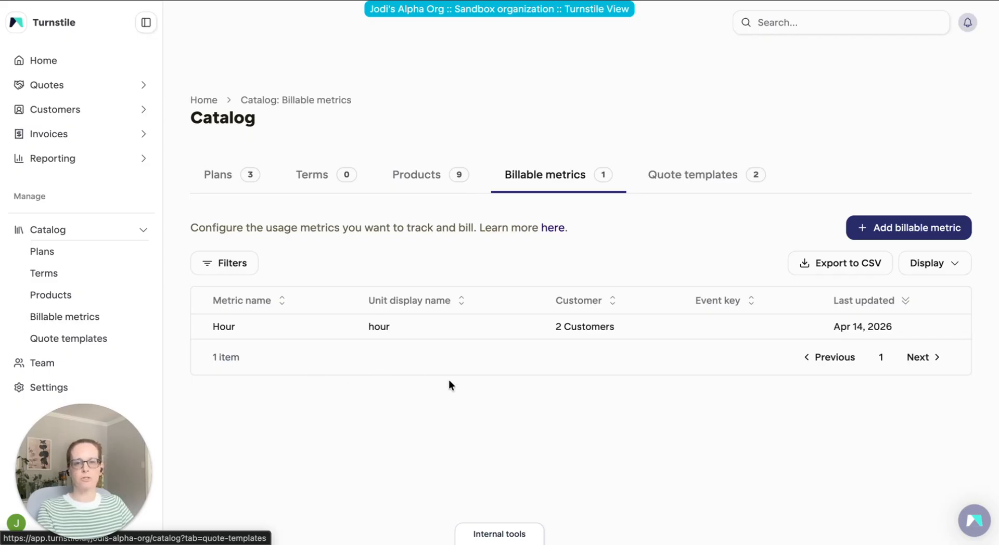
{"action": "left_click", "coordinate": [917, 233]}
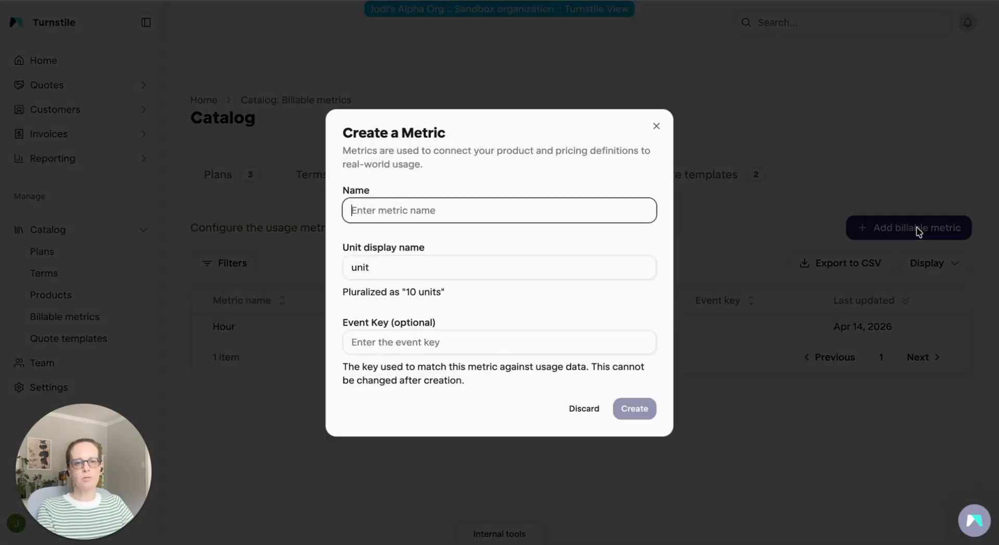
{"action": "type", "text": "API calls"}
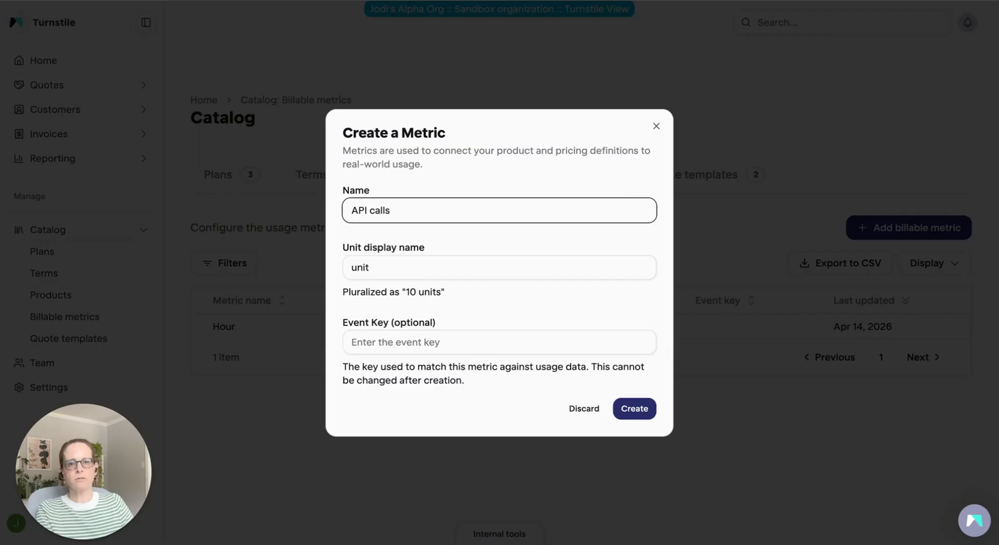
{"action": "double_click", "coordinate": [380, 273]}
{"action": "type", "text": "API calls"}
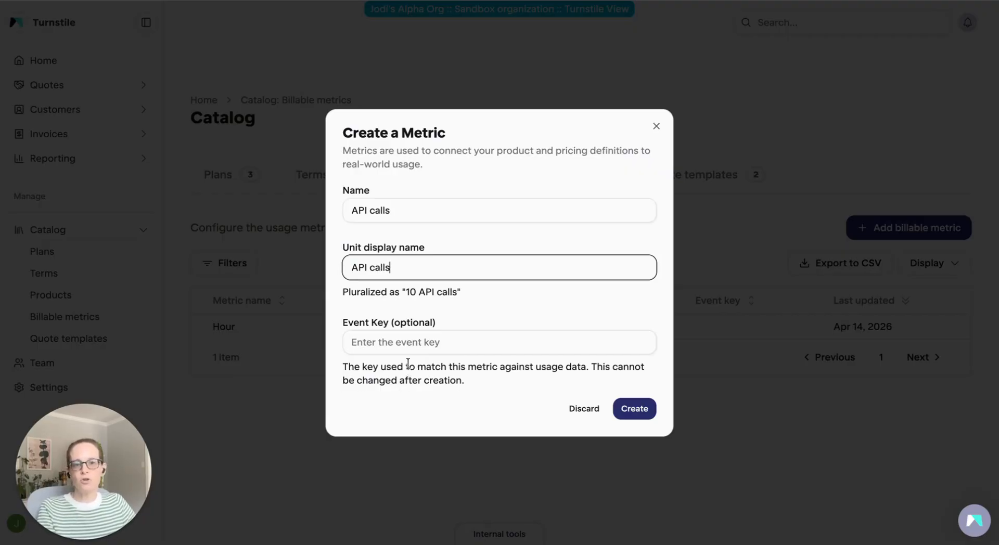
{"action": "left_click", "coordinate": [429, 340]}
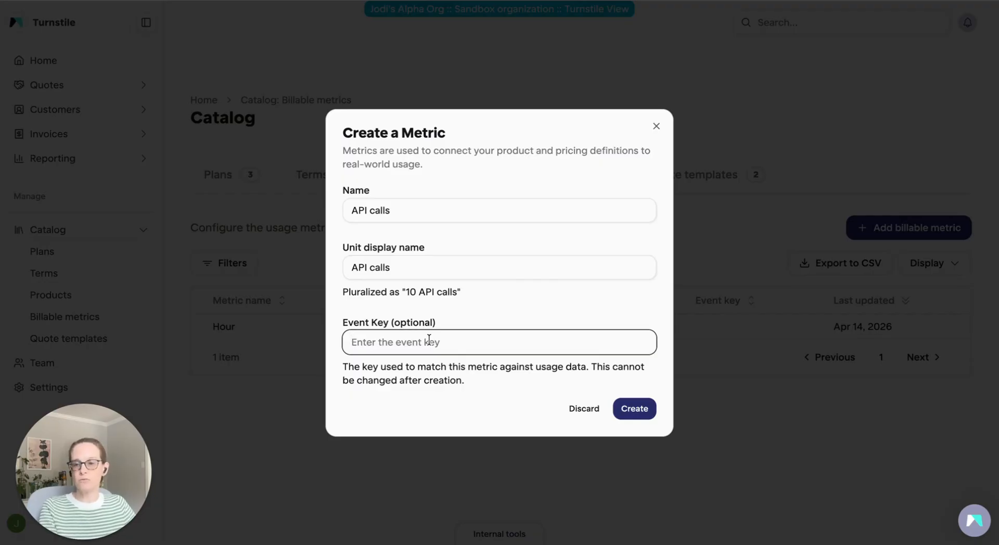
{"action": "left_click", "coordinate": [642, 413]}
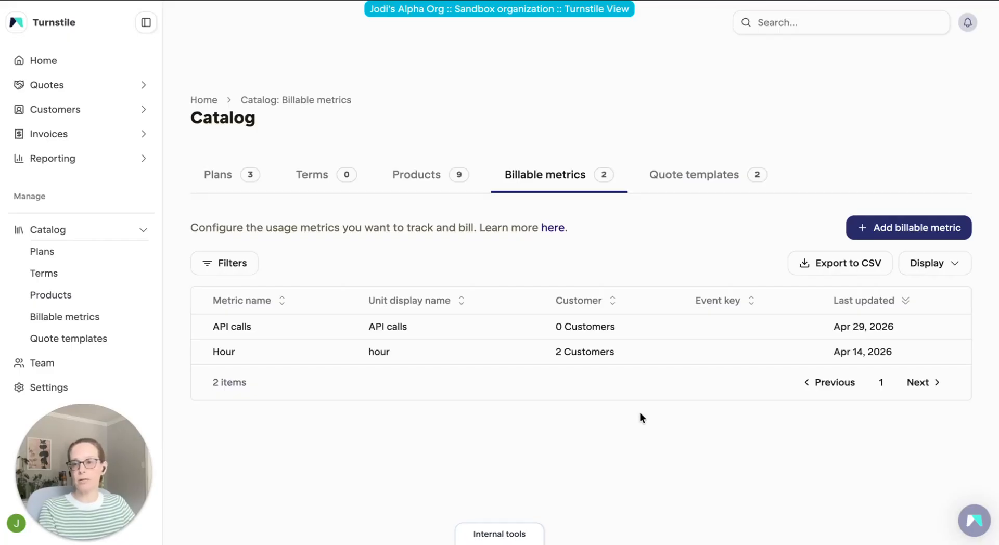
Step: Start a new contractual term in the catalog and name it "Standard terms"
{"action": "left_click", "coordinate": [47, 275]}
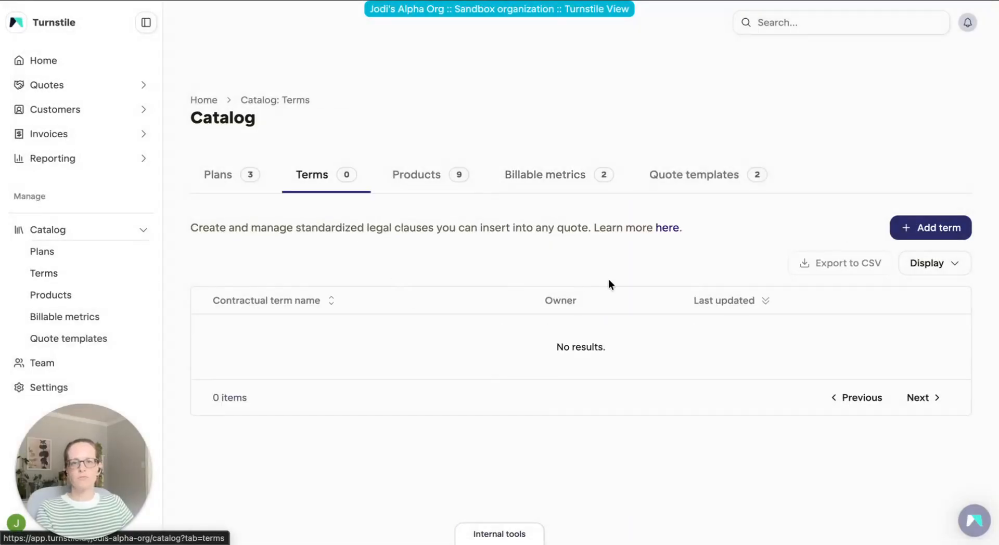
{"action": "left_click", "coordinate": [939, 234]}
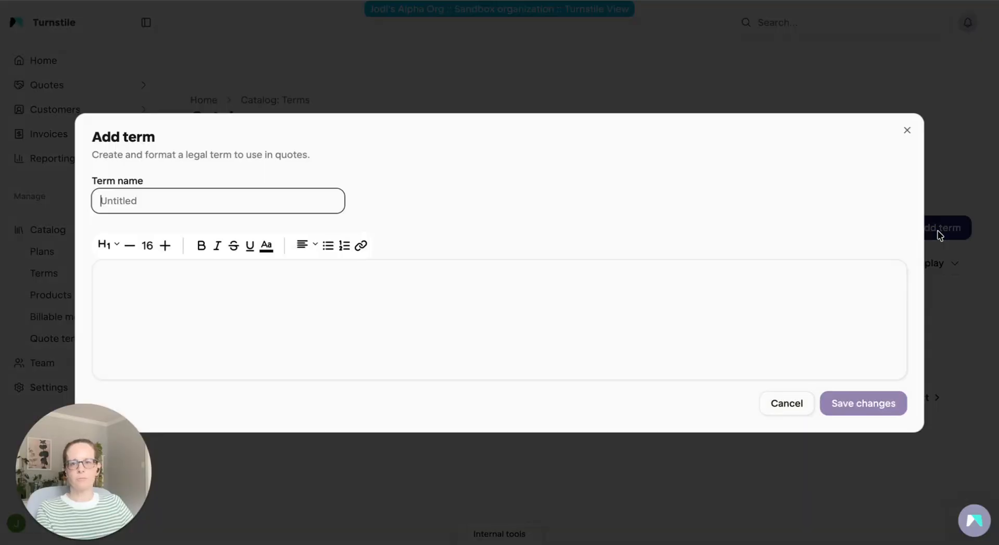
{"action": "type", "text": "Standa"}
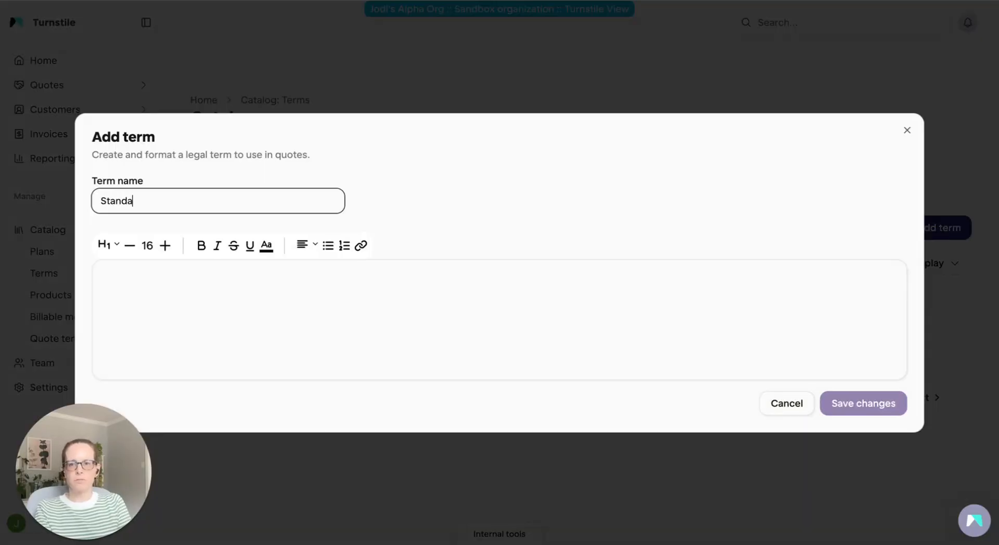
{"action": "type", "text": "rd terms"}
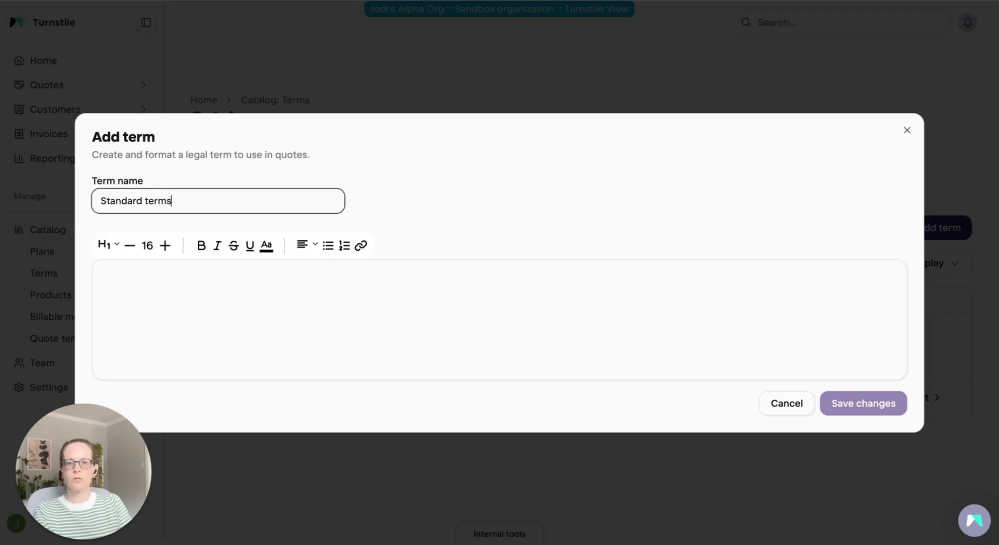
Step: Insert a text block with the clauses on order form, 30-day payment, automatic renewal and 60-day pricing notice, and save the term
{"action": "mouse_move", "coordinate": [319, 289]}
{"action": "left_click", "coordinate": [252, 285]}
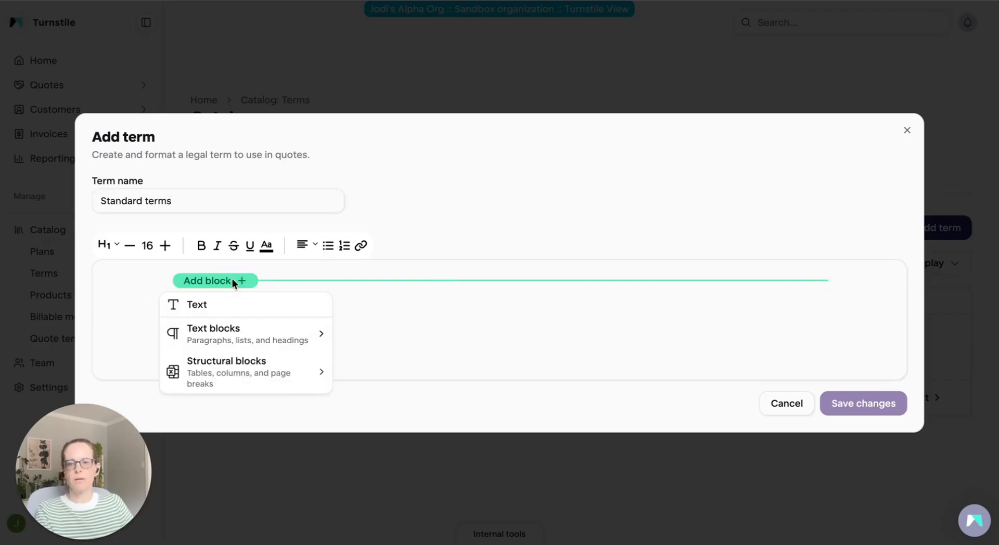
{"action": "left_click", "coordinate": [224, 305]}
{"action": "type", "text": "All services are provided subject to the terms outlined in the applicable order form. Payment is due within 30 days of the invoice date unless otherwise specified. Subscriptions renew automatically at the end of each term unless written notice of cancellation is provided at least 30 days in advance. Pricing is subject to change with 60 days written notice."}
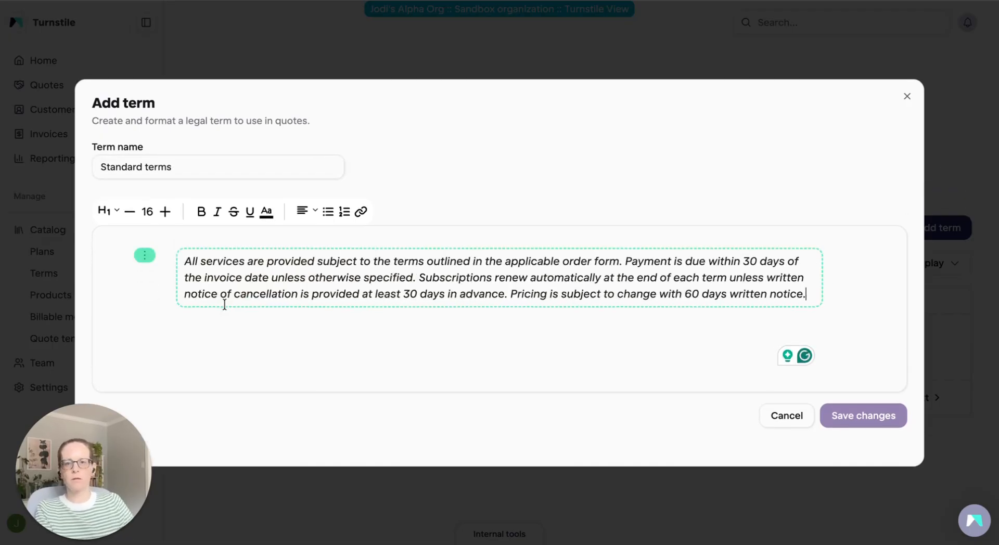
{"action": "key", "text": "Return"}
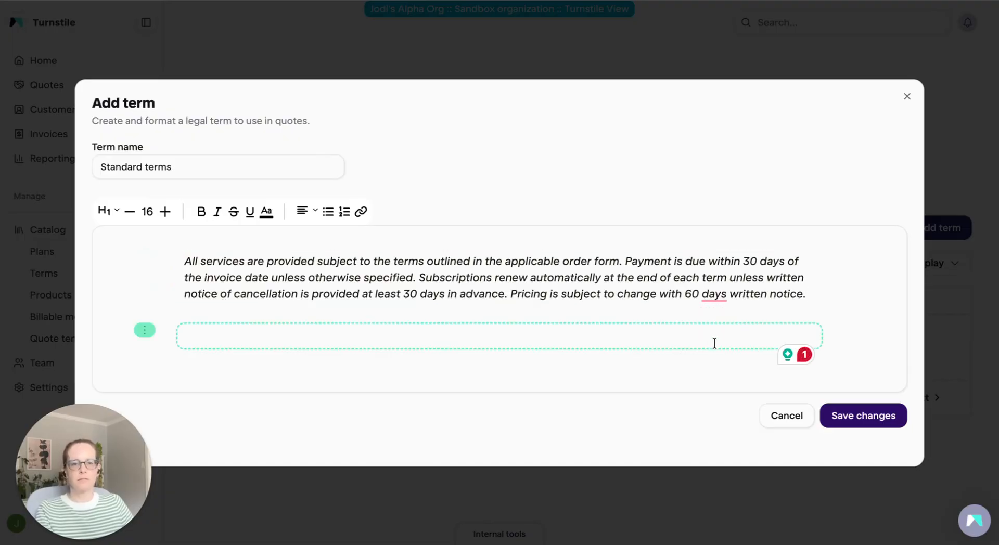
{"action": "left_click", "coordinate": [869, 417]}
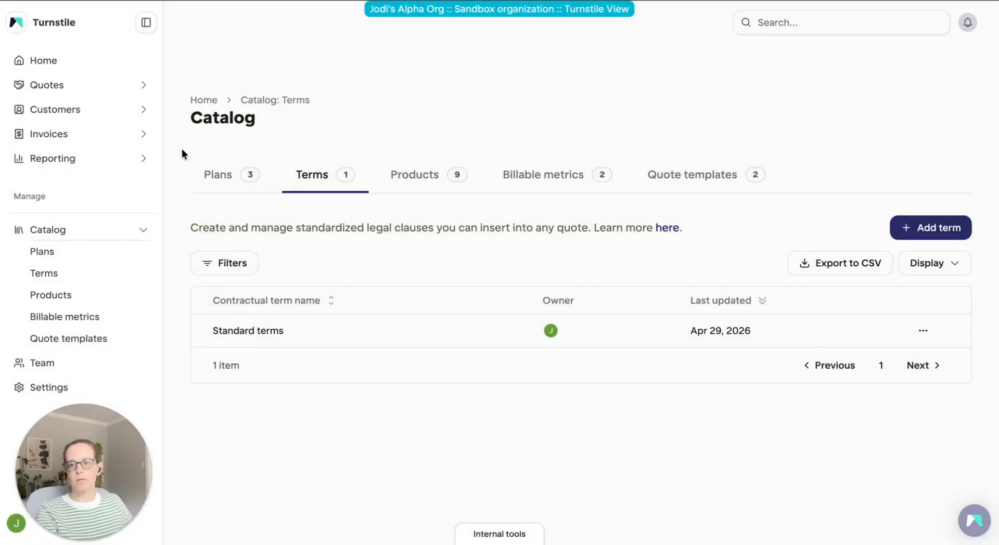
Step: Start a new quote template in the catalog and name it "Standard template"
{"action": "left_click", "coordinate": [80, 344]}
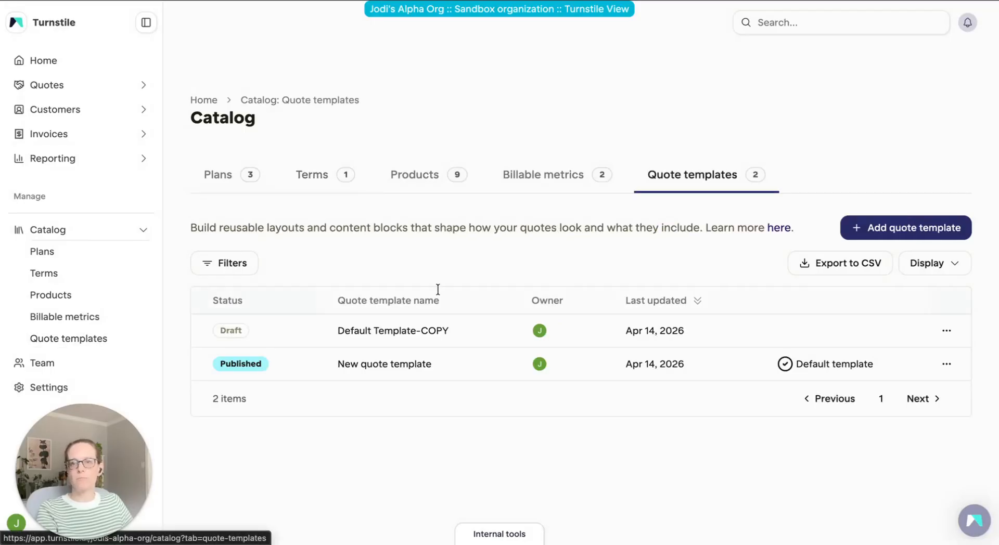
{"action": "left_click", "coordinate": [916, 232]}
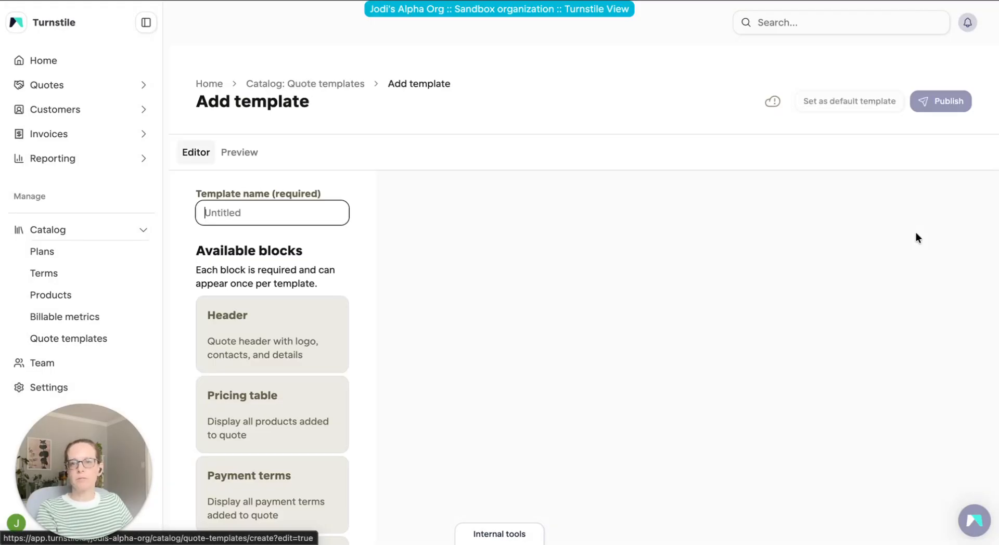
{"action": "left_click", "coordinate": [297, 1]}
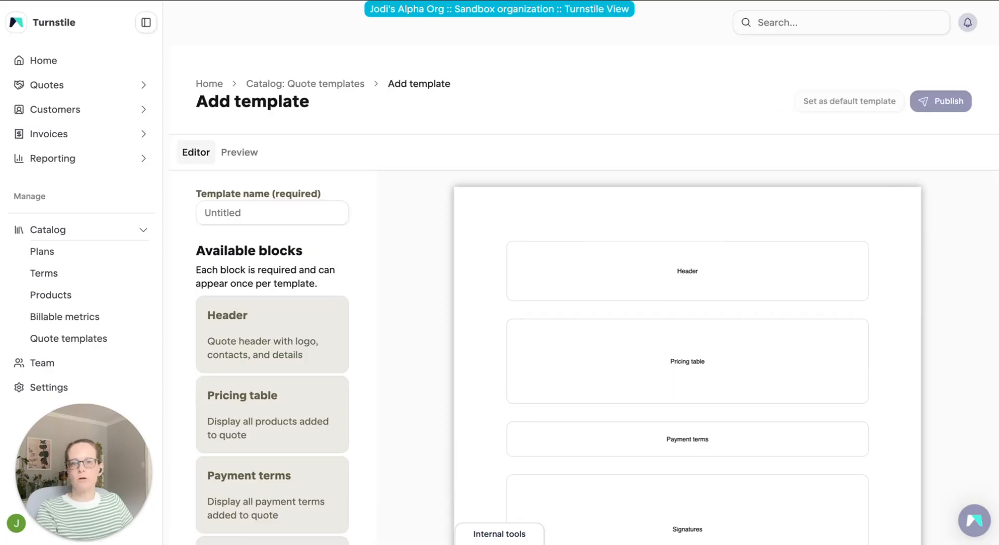
{"action": "left_click", "coordinate": [252, 214]}
{"action": "type", "text": "Sta"}
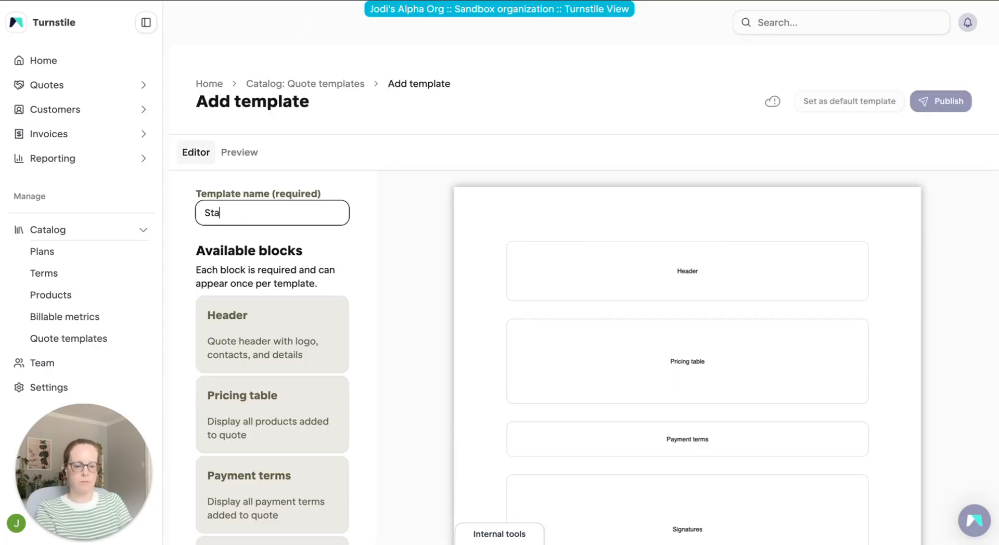
{"action": "type", "text": "ndard template"}
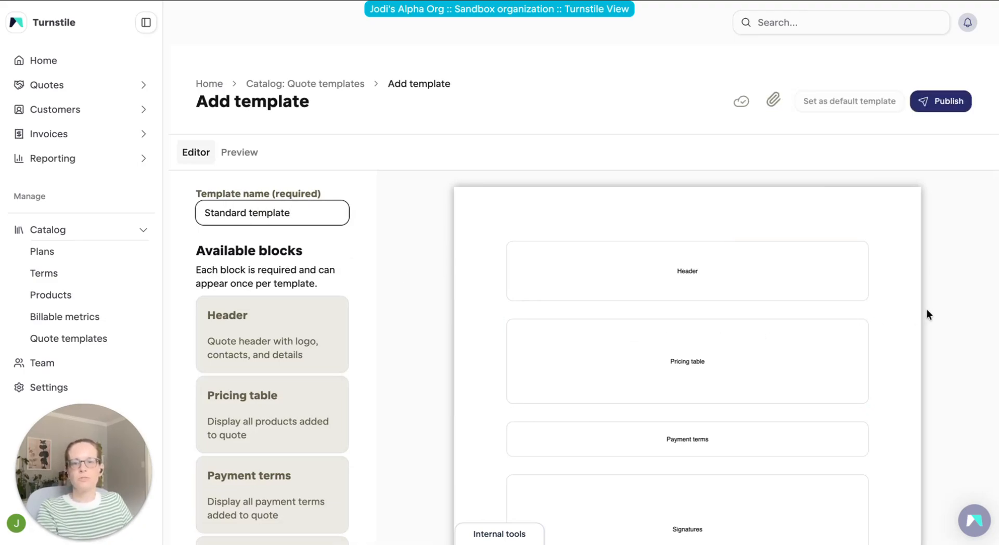
Step: Insert the Standard terms from the catalog below the template's Signatures block and publish the template
{"action": "scroll", "coordinate": [927, 311], "scroll_direction": "down", "scroll_amount": 2}
{"action": "scroll", "coordinate": [926, 308], "scroll_direction": "down", "scroll_amount": 2}
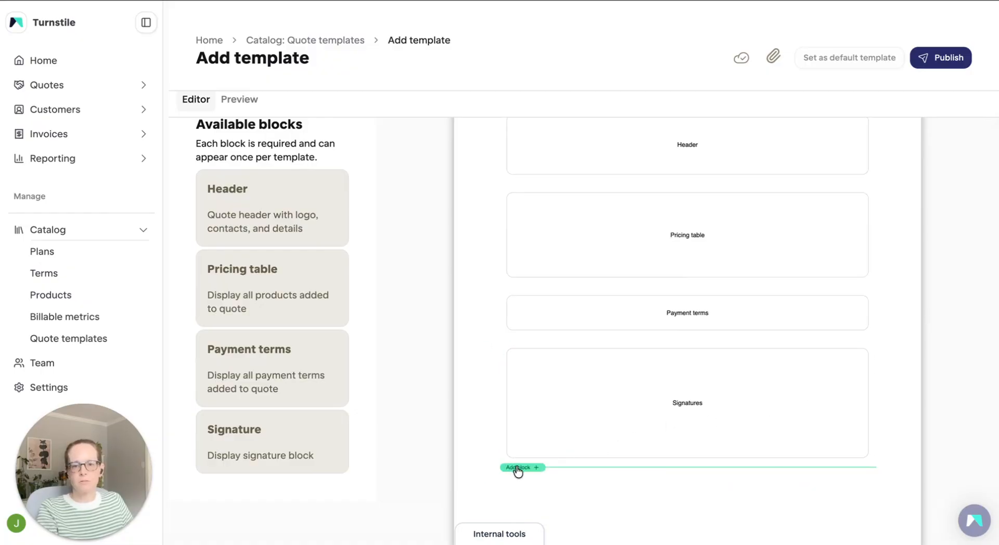
{"action": "left_click", "coordinate": [516, 468]}
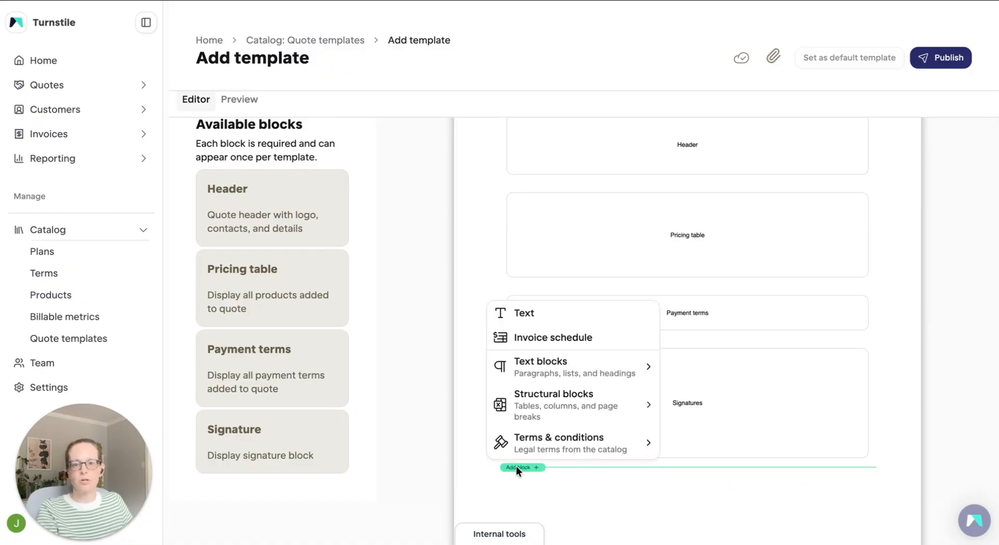
{"action": "left_click", "coordinate": [572, 437]}
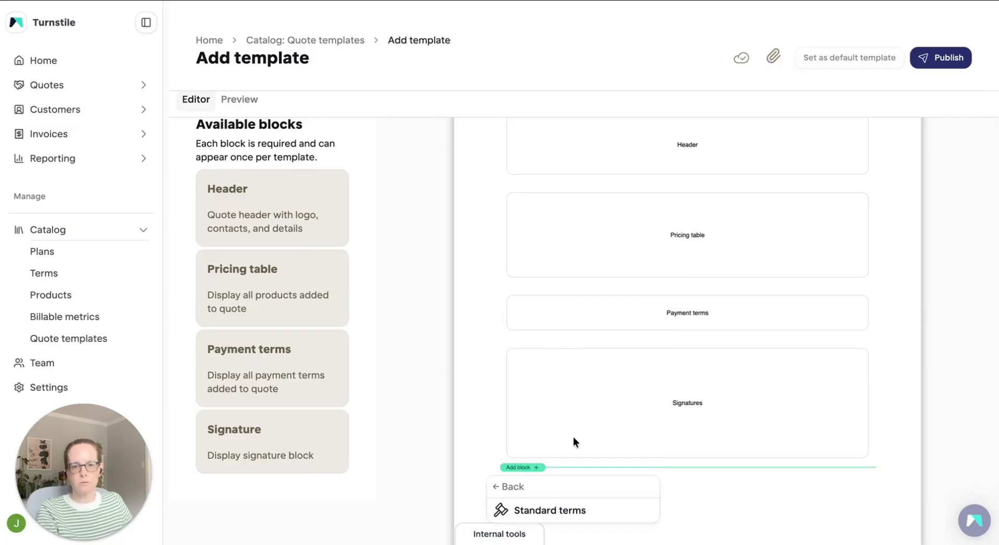
{"action": "left_click", "coordinate": [554, 509]}
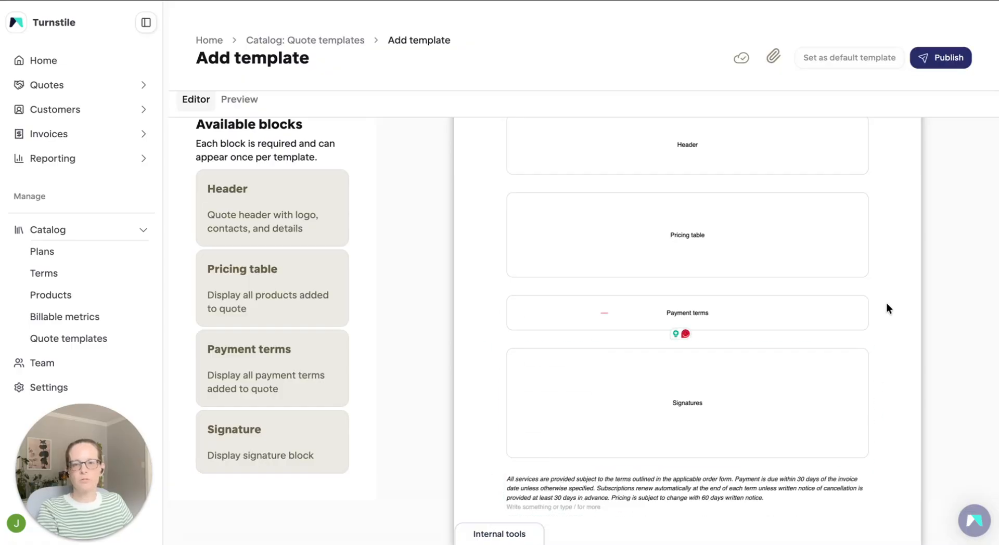
{"action": "left_click", "coordinate": [946, 58]}
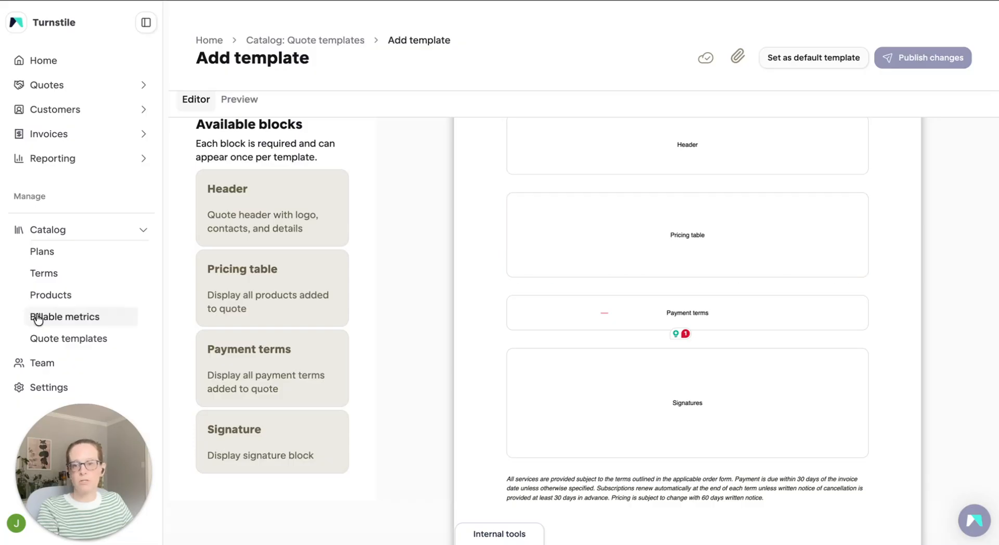
Step: Set the Standard template as the default in the catalog's quote templates list
{"action": "left_click", "coordinate": [52, 341]}
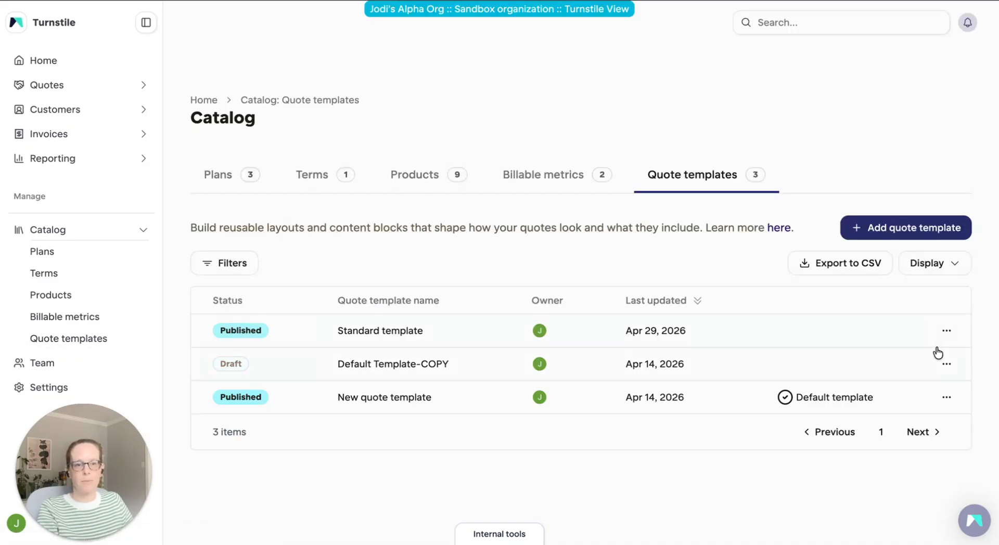
{"action": "left_click", "coordinate": [946, 331]}
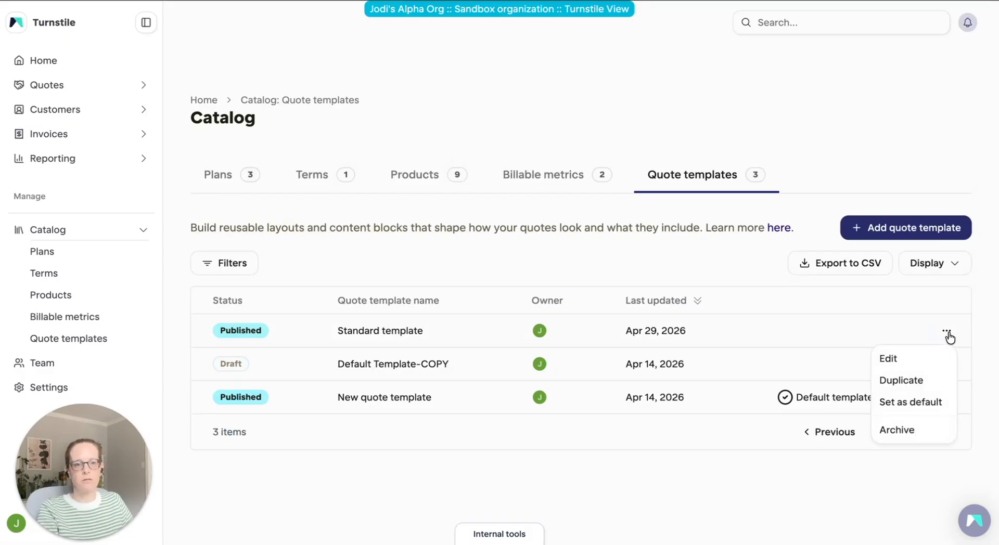
{"action": "left_click", "coordinate": [918, 404]}
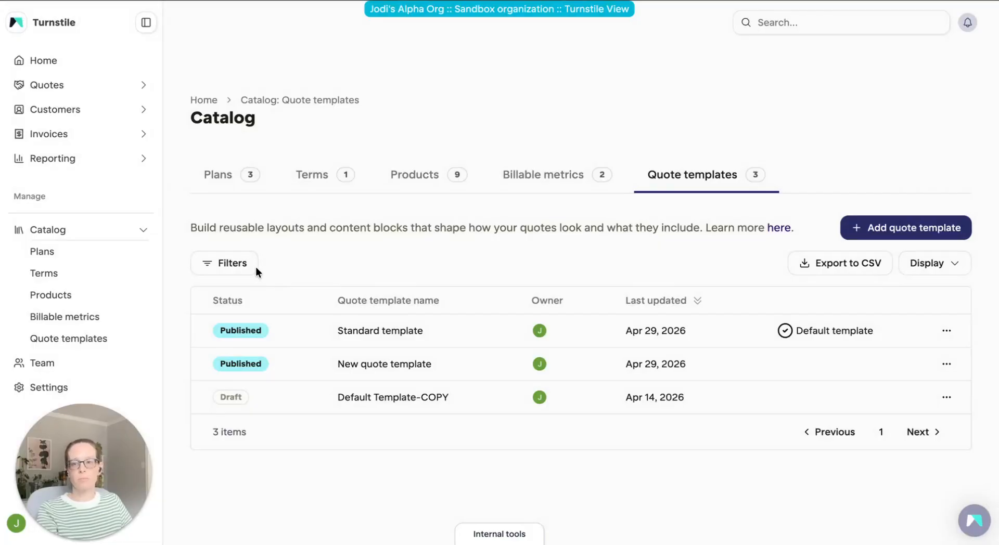
Step: Create a new catalog plan named "Professional plan" and assign it the Standard template as its quote template
{"action": "left_click", "coordinate": [43, 251]}
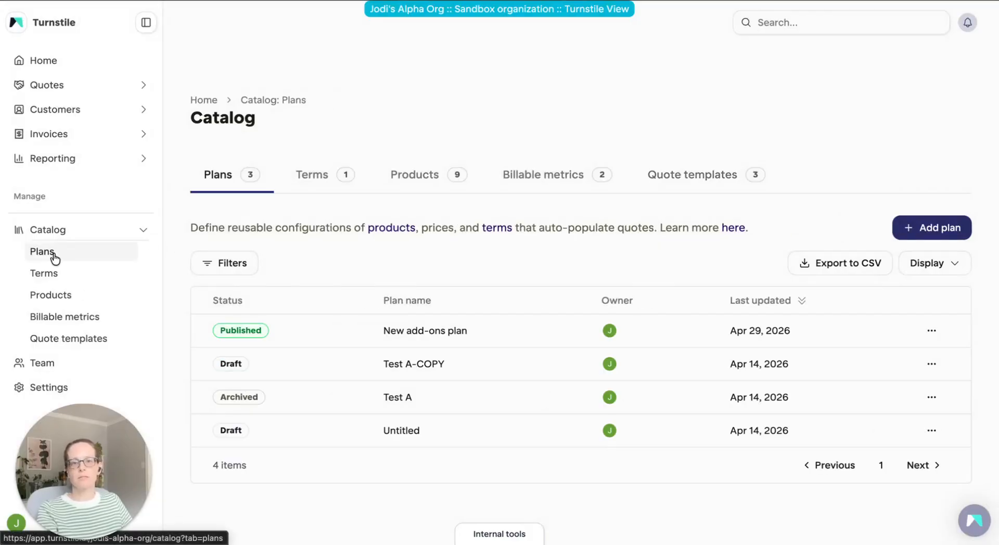
{"action": "left_click", "coordinate": [947, 232]}
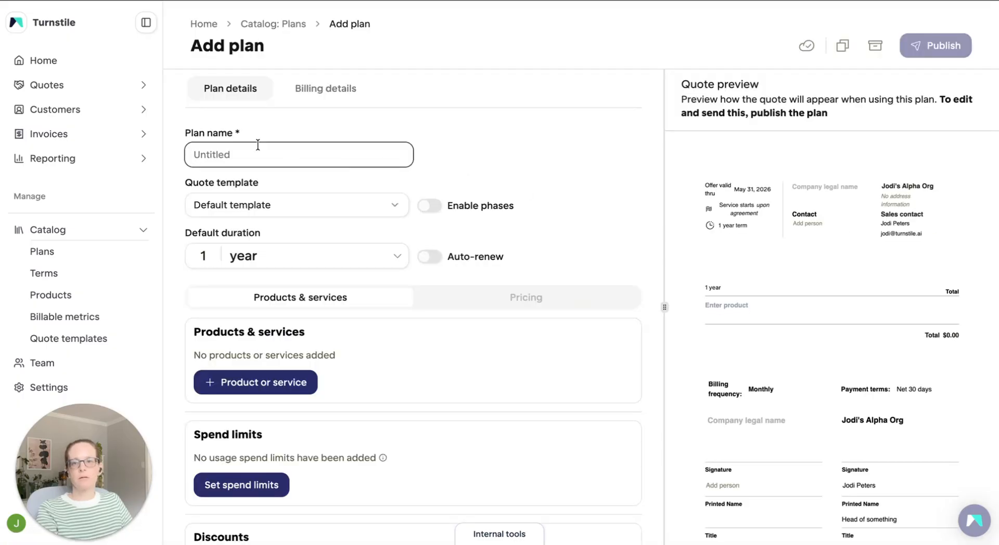
{"action": "type", "text": "Pro"}
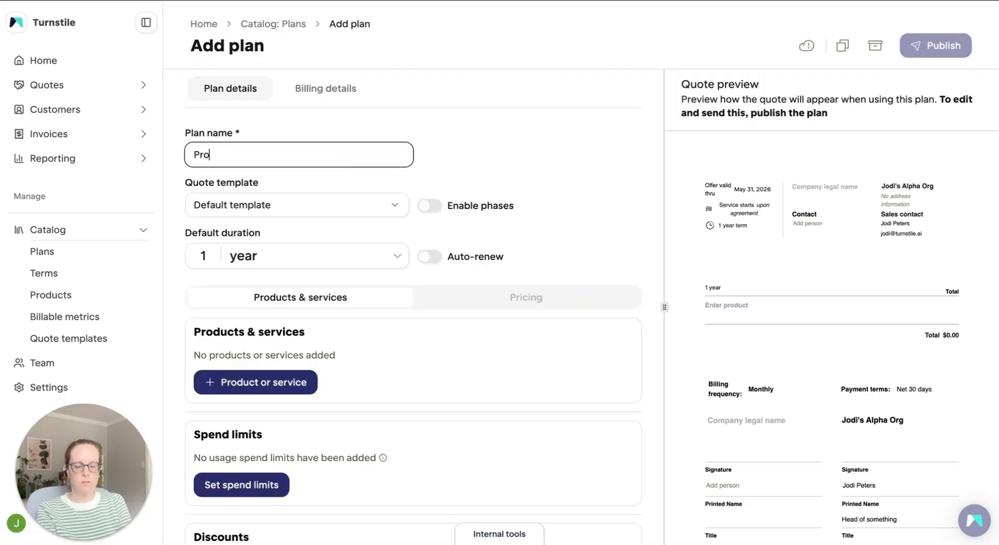
{"action": "type", "text": "fessional plan"}
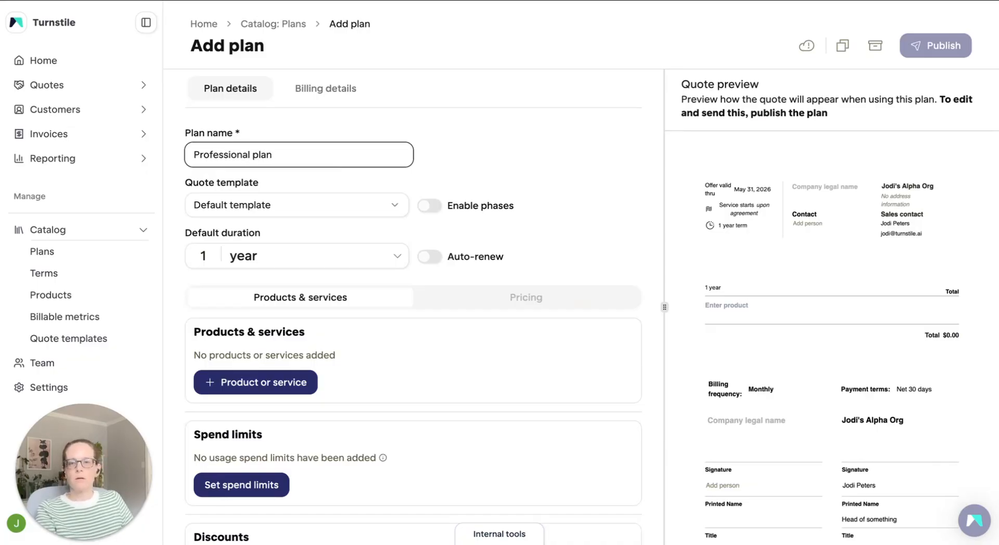
{"action": "left_click", "coordinate": [401, 207]}
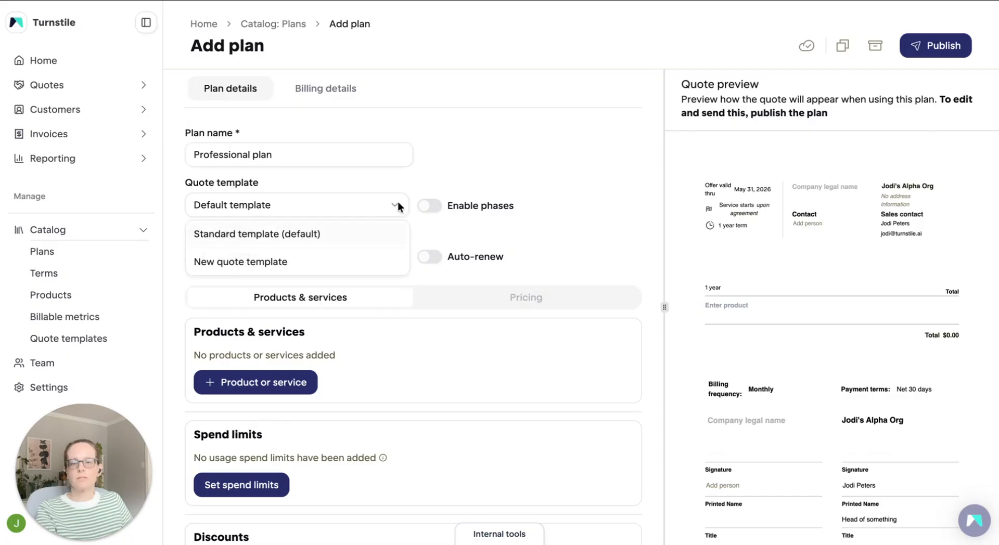
{"action": "left_click", "coordinate": [275, 235]}
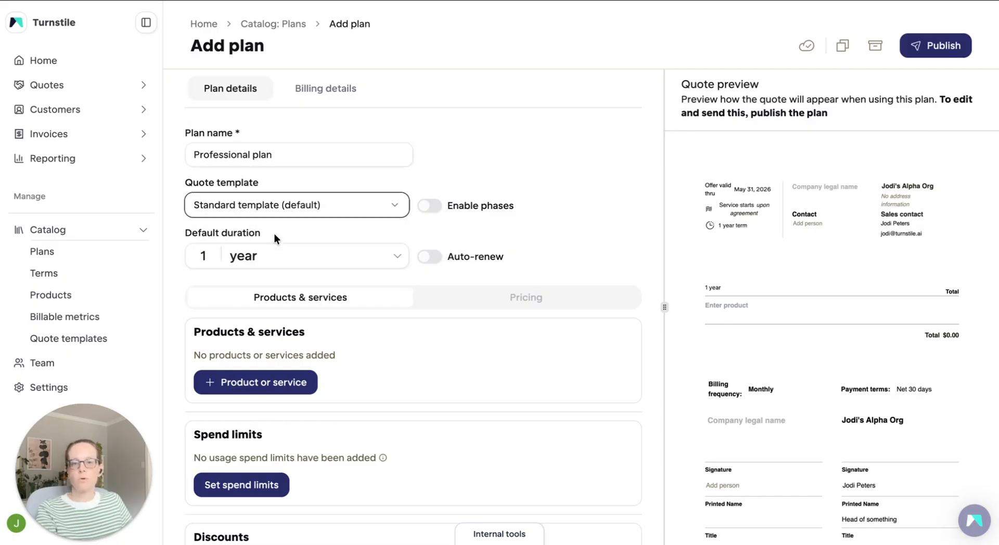
Step: Add the existing Monthly platform subscription product to the plan as a standard item
{"action": "left_click", "coordinate": [264, 390]}
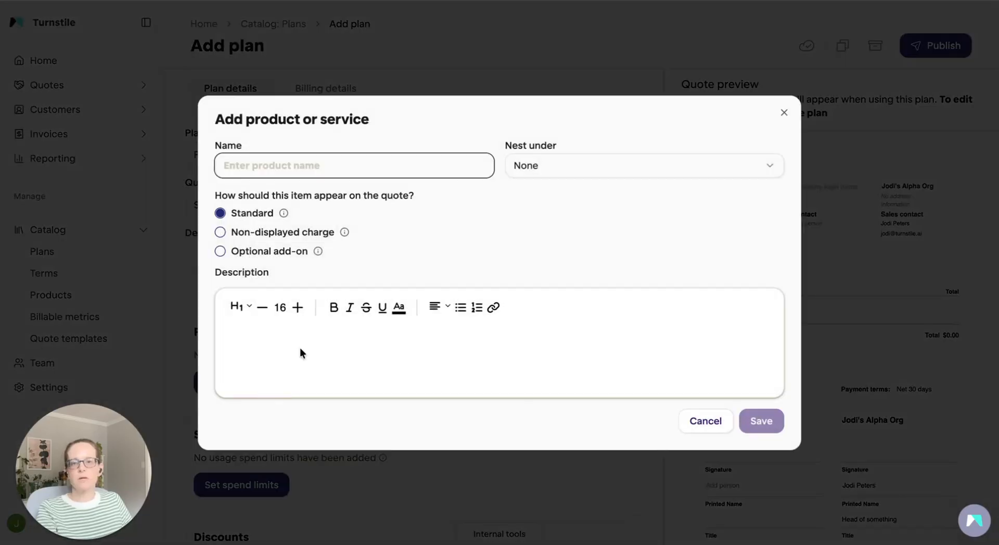
{"action": "left_click", "coordinate": [344, 162]}
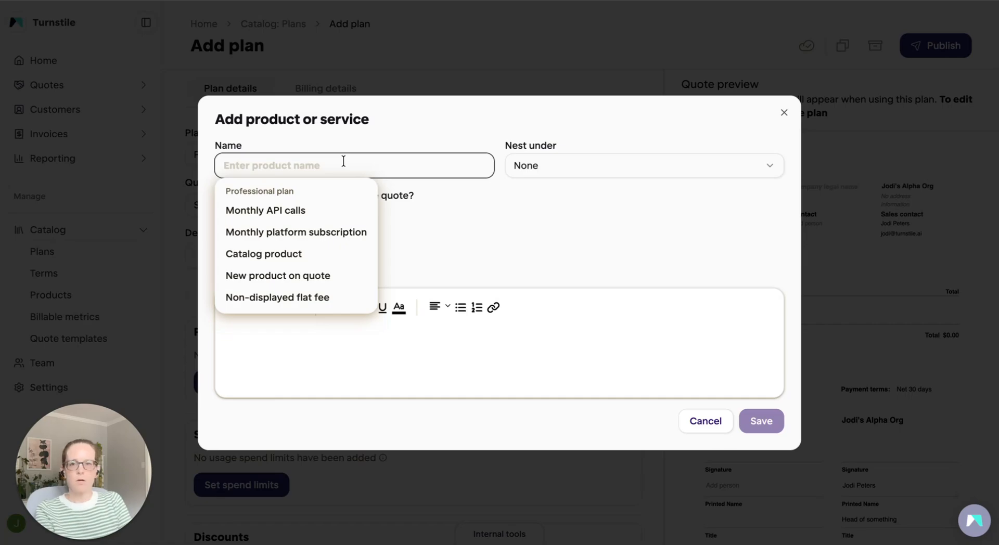
{"action": "left_click", "coordinate": [351, 232]}
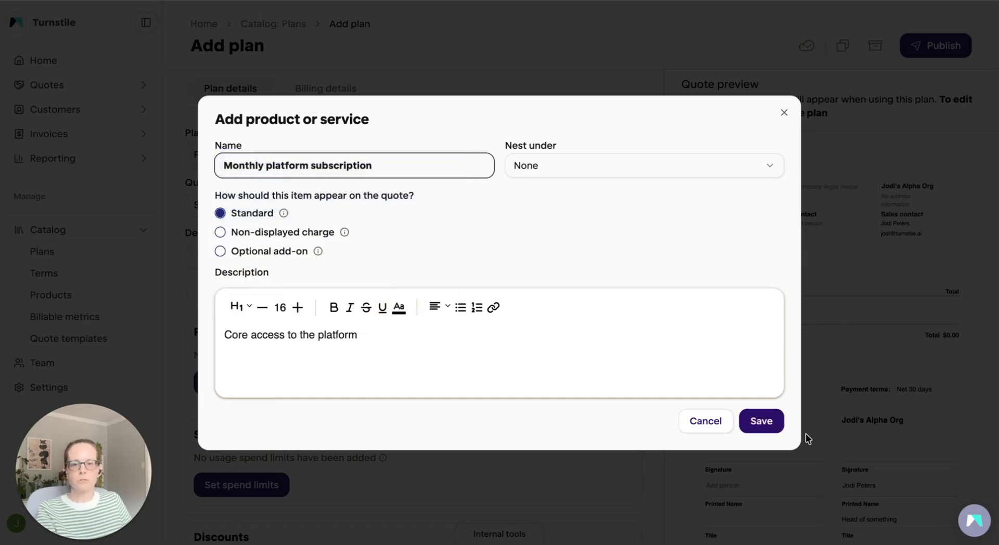
{"action": "left_click", "coordinate": [765, 422]}
Step: Add the existing Monthly API calls product to the plan and try moving it above the platform subscription
{"action": "left_click", "coordinate": [242, 507]}
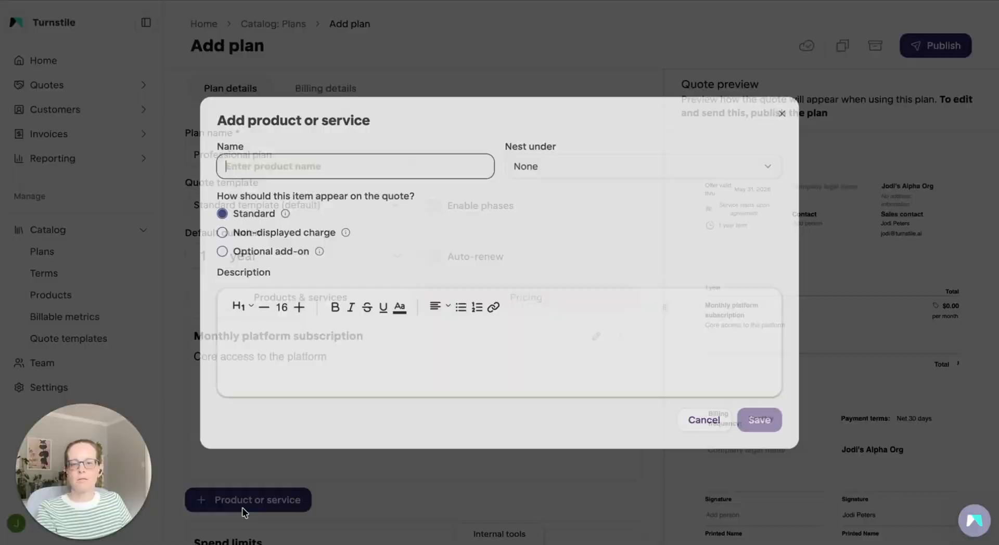
{"action": "left_click", "coordinate": [285, 164]}
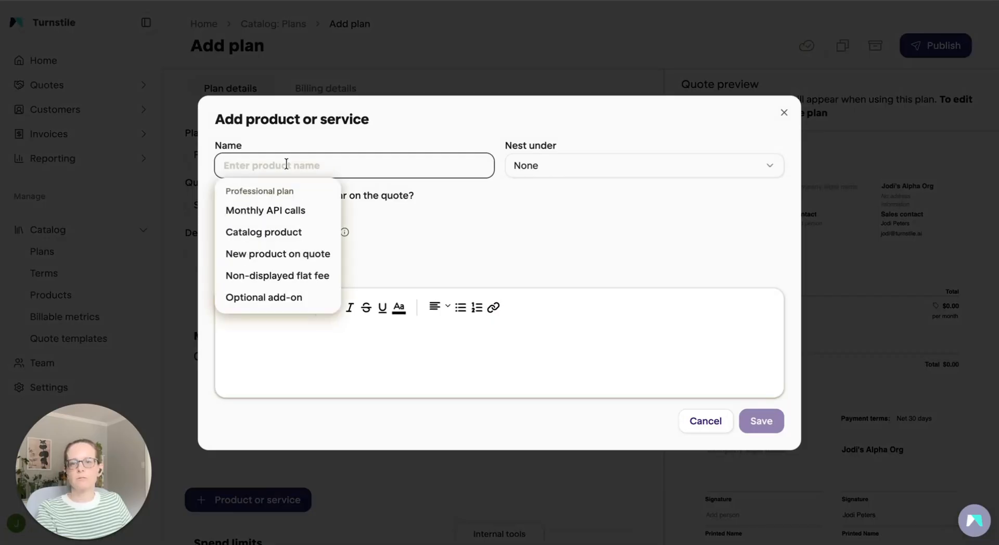
{"action": "left_click", "coordinate": [294, 216]}
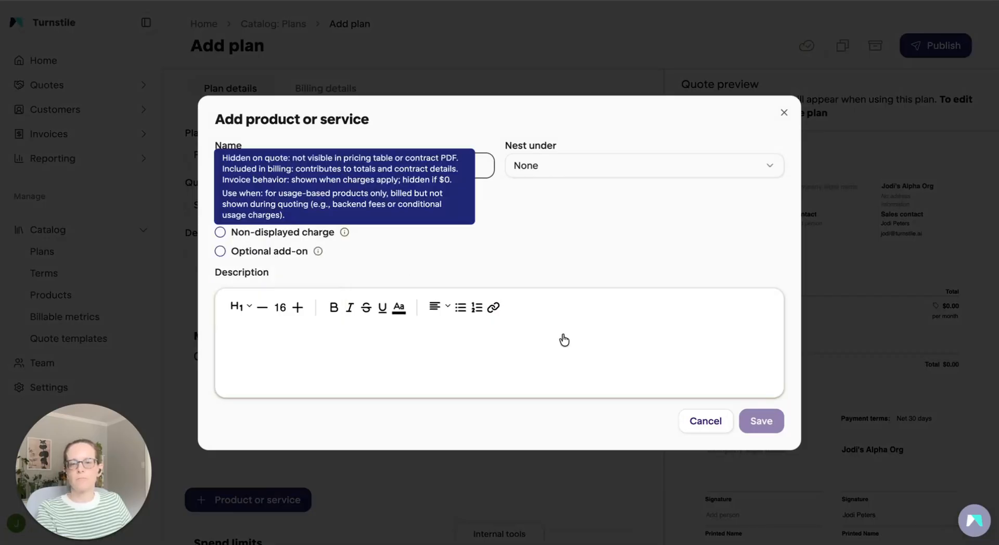
{"action": "left_click", "coordinate": [762, 422]}
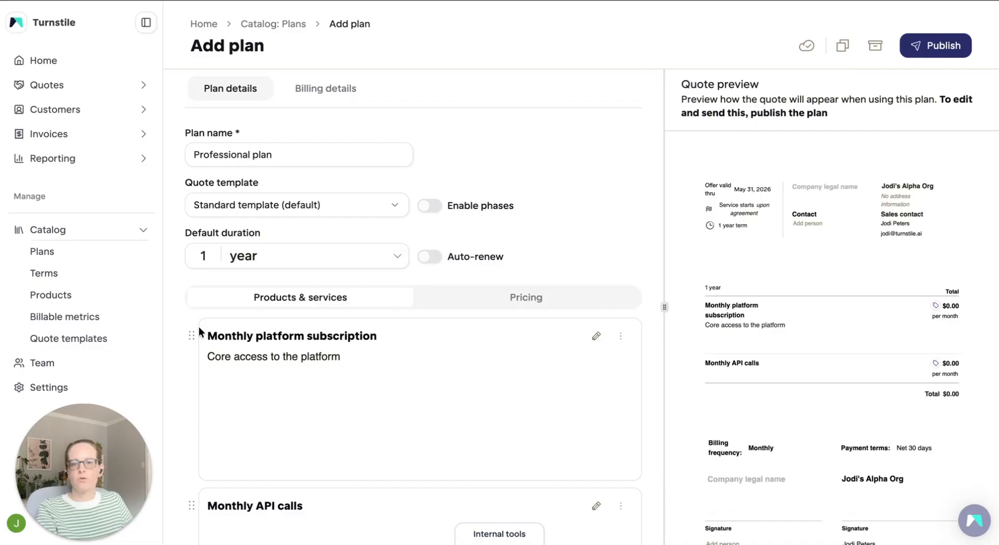
{"action": "scroll", "coordinate": [281, 399], "scroll_direction": "down", "scroll_amount": 2}
{"action": "left_click_drag", "start_coordinate": [189, 397], "coordinate": [193, 219]}
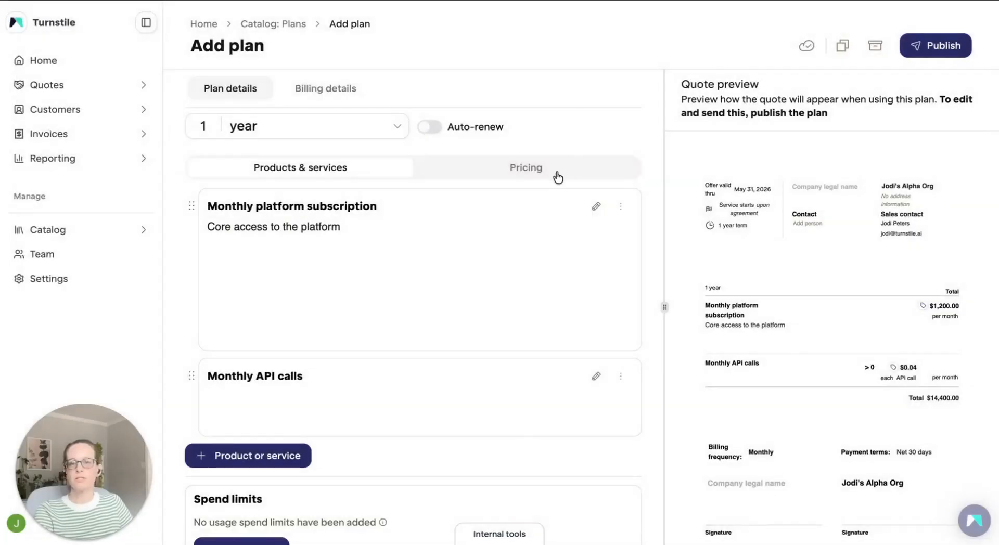
Step: In the plan's pricing, select API calls as the billable metric for the Monthly API calls unit rate
{"action": "left_click", "coordinate": [557, 177]}
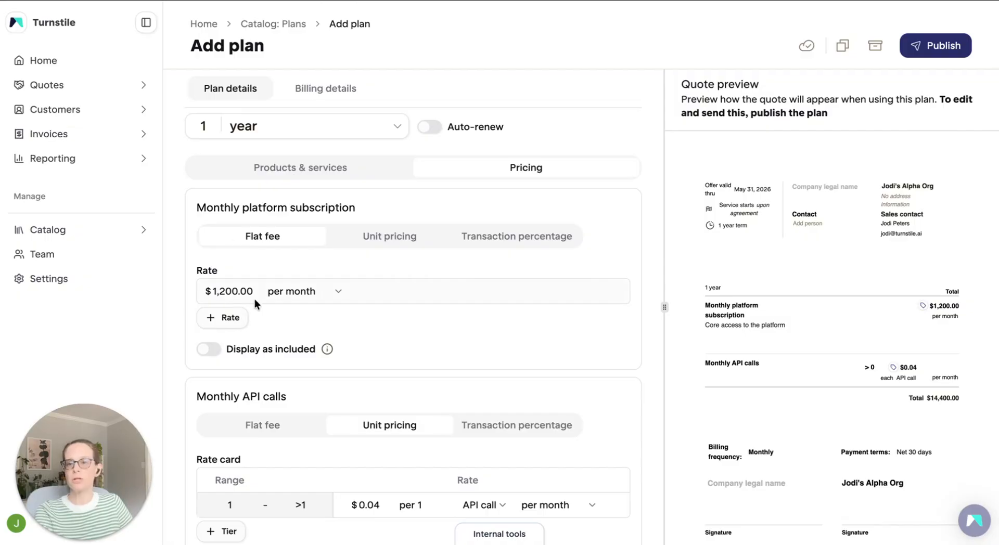
{"action": "scroll", "coordinate": [515, 317], "scroll_direction": "down", "scroll_amount": 2}
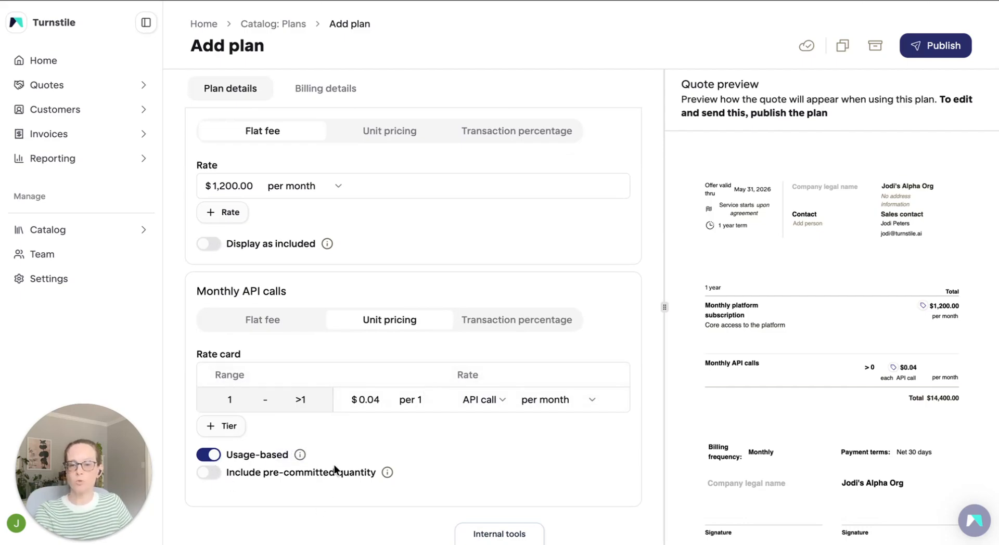
{"action": "left_click", "coordinate": [500, 404]}
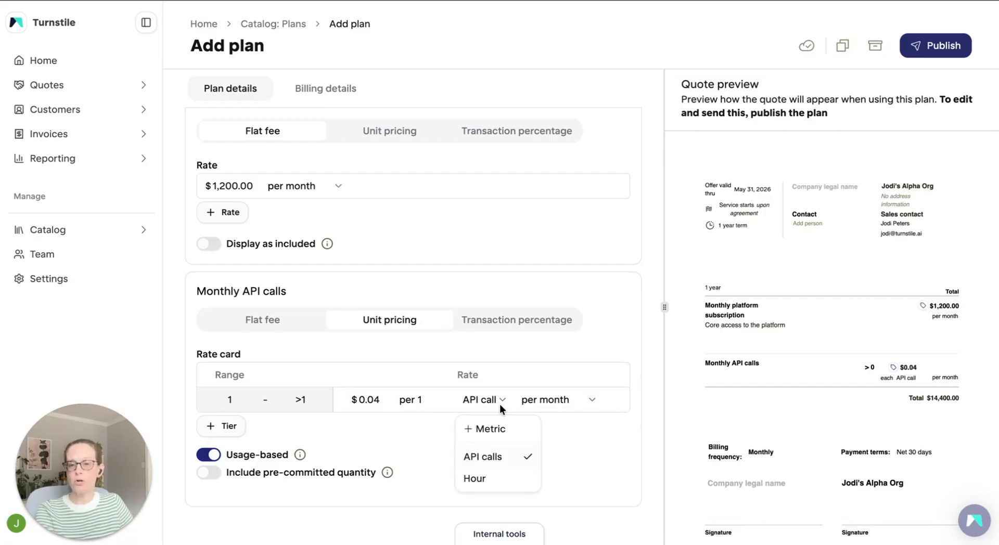
{"action": "left_click", "coordinate": [503, 457]}
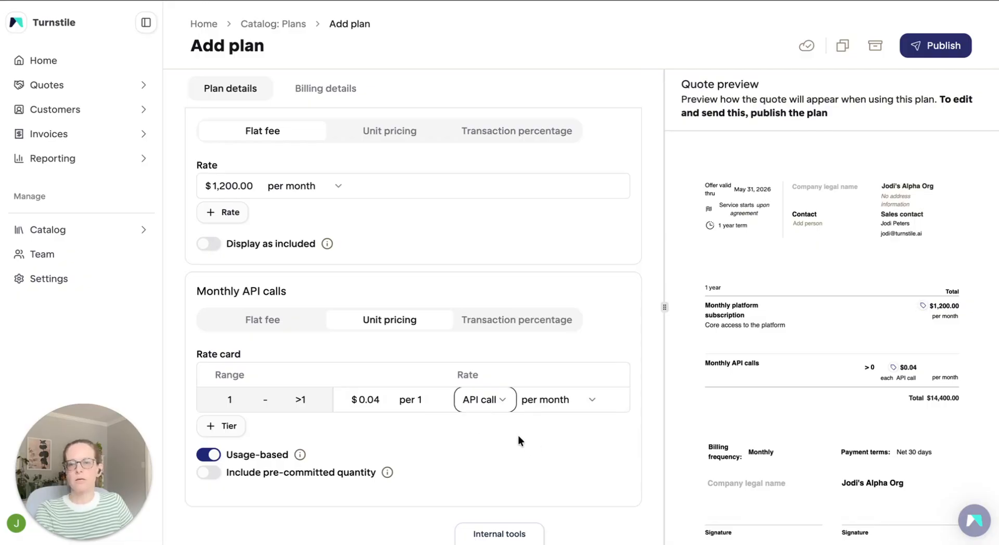
{"action": "scroll", "coordinate": [564, 335], "scroll_direction": "up", "scroll_amount": 1}
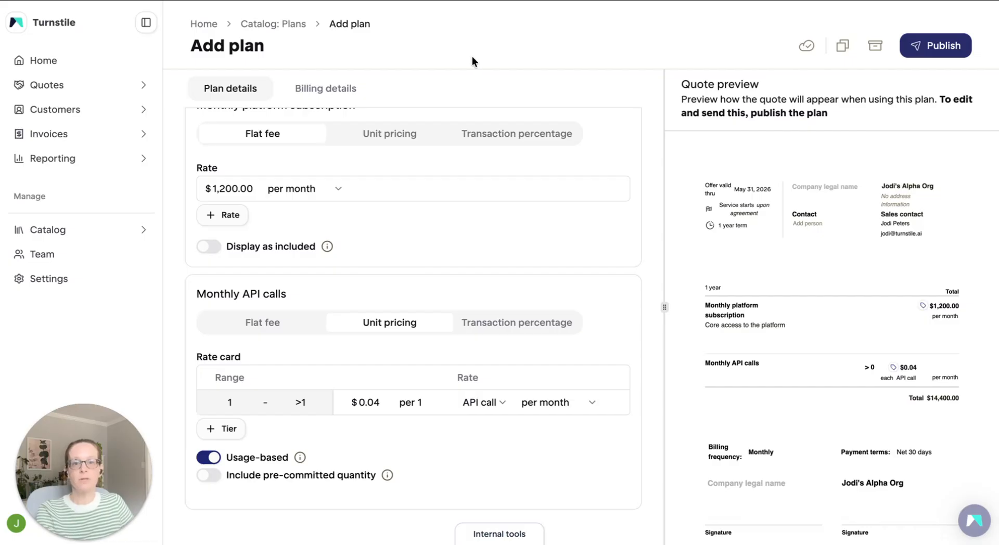
Step: Set the plan's billing frequency to Monthly and publish the plan
{"action": "left_click", "coordinate": [331, 91]}
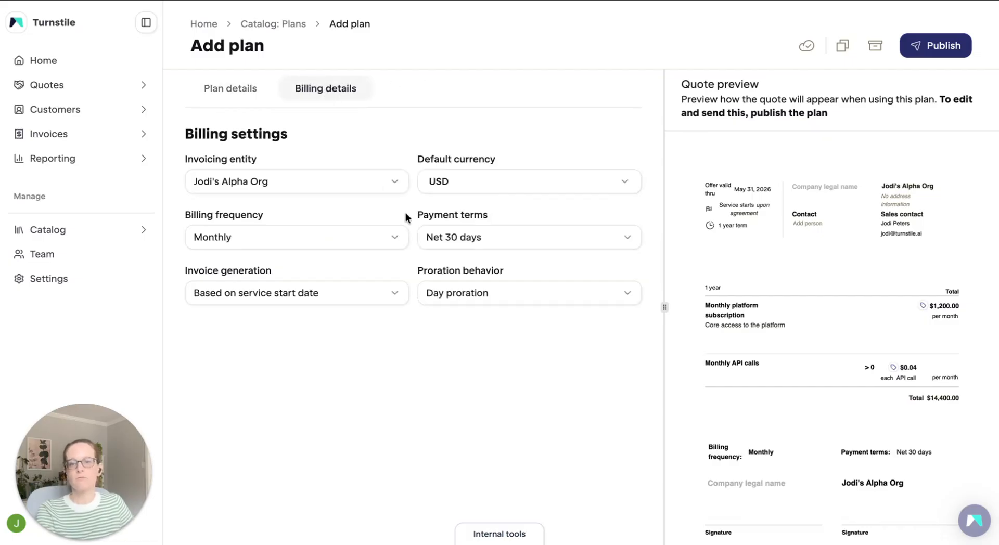
{"action": "left_click", "coordinate": [396, 239]}
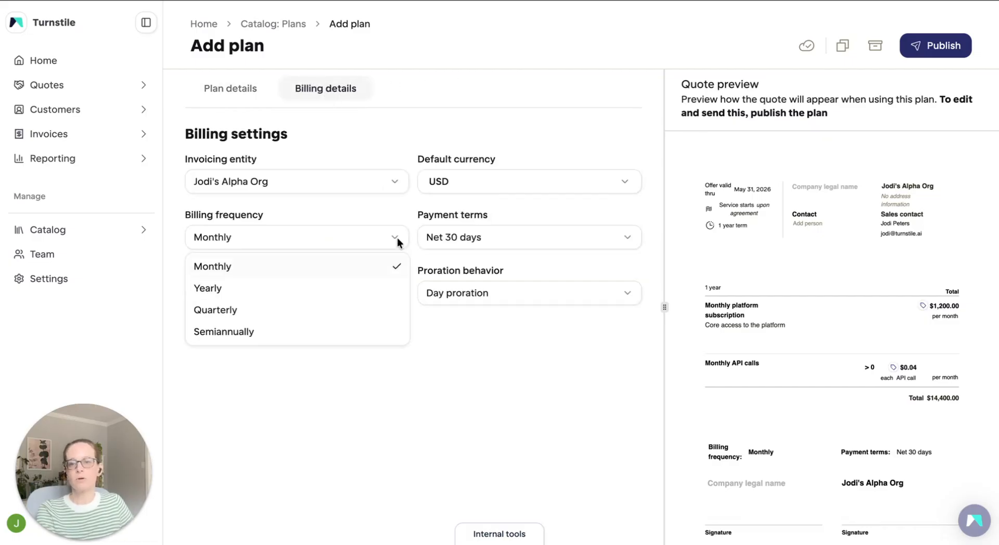
{"action": "left_click", "coordinate": [349, 268]}
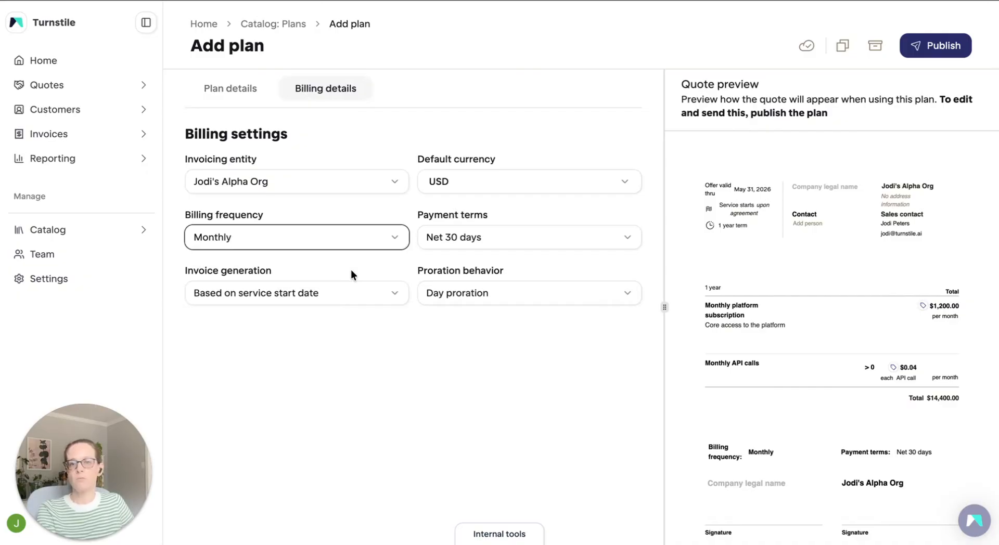
{"action": "left_click", "coordinate": [936, 47]}
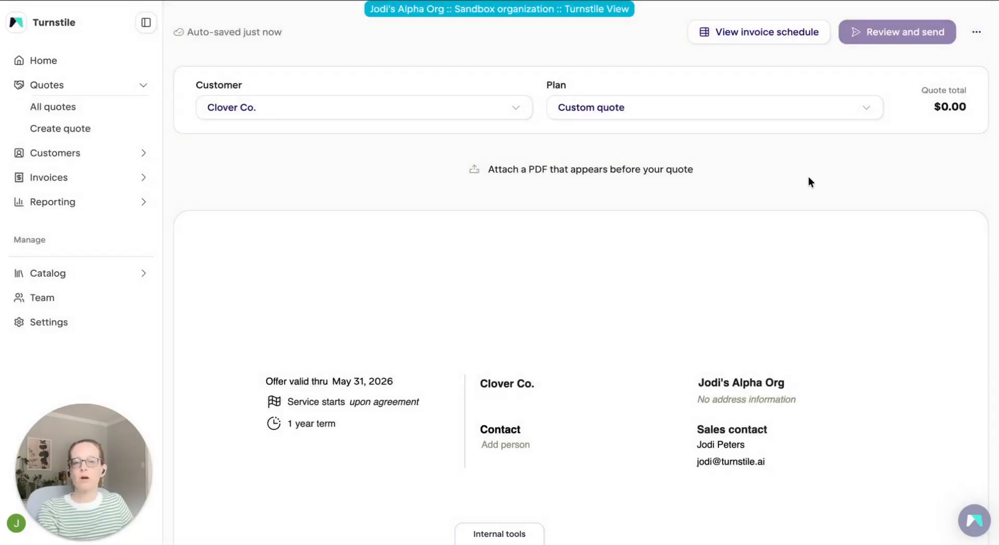
Step: Apply the Professional plan to the Clover Co. quote and review the quote's populated product and pricing lines
{"action": "left_click", "coordinate": [785, 111]}
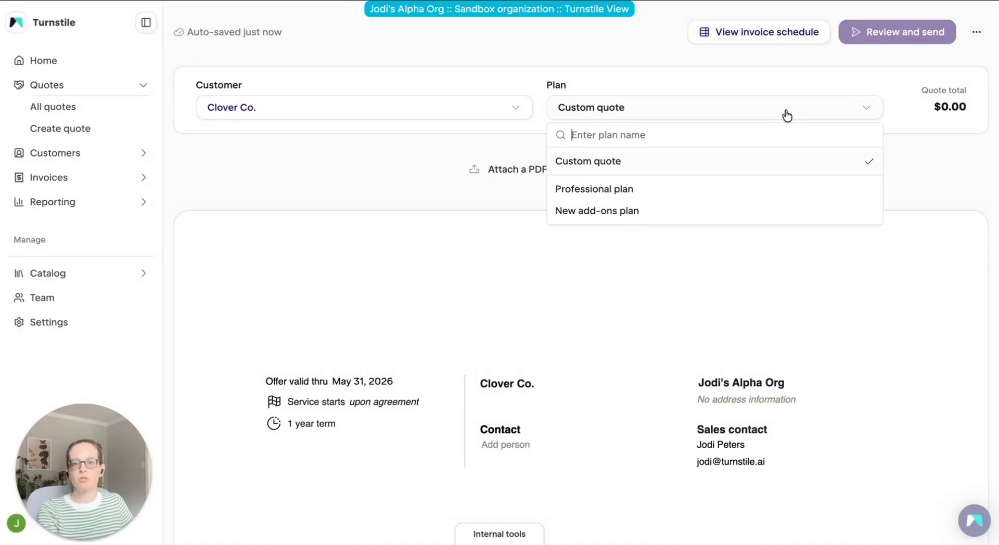
{"action": "left_click", "coordinate": [658, 190]}
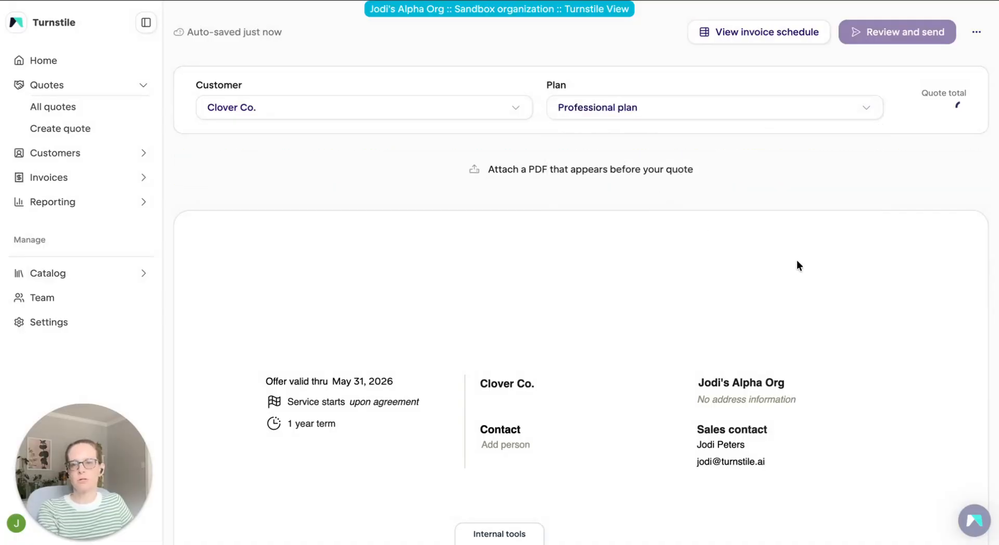
{"action": "scroll", "coordinate": [795, 260], "scroll_direction": "down", "scroll_amount": 3}
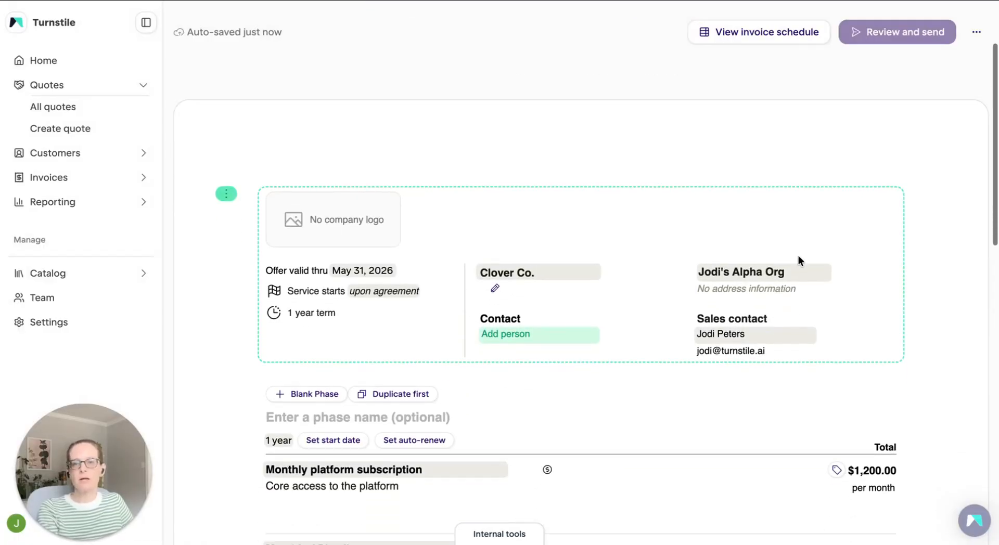
{"action": "scroll", "coordinate": [801, 260], "scroll_direction": "up", "scroll_amount": 1}
{"action": "scroll", "coordinate": [801, 259], "scroll_direction": "down", "scroll_amount": 1}
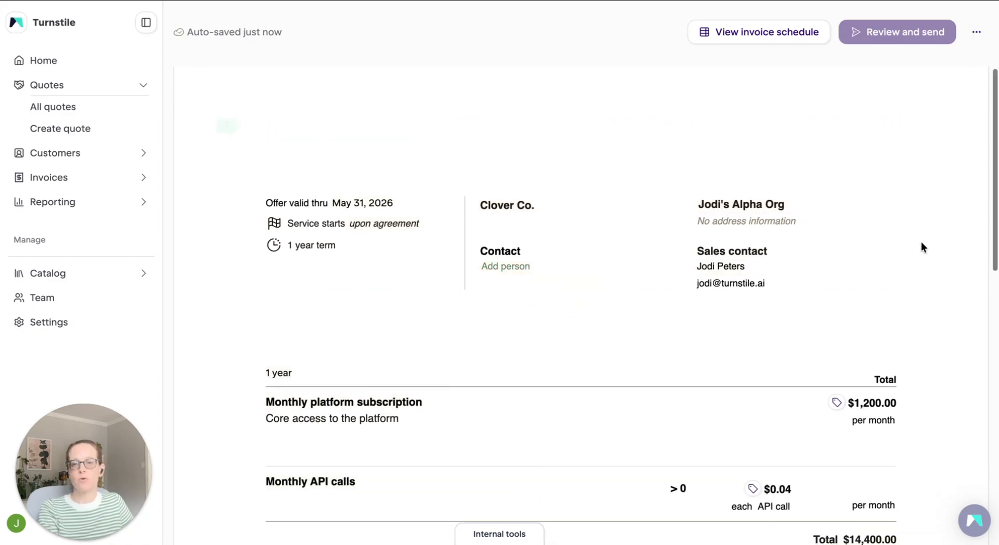
{"action": "scroll", "coordinate": [924, 247], "scroll_direction": "down", "scroll_amount": 1}
{"action": "scroll", "coordinate": [922, 241], "scroll_direction": "down", "scroll_amount": 2}
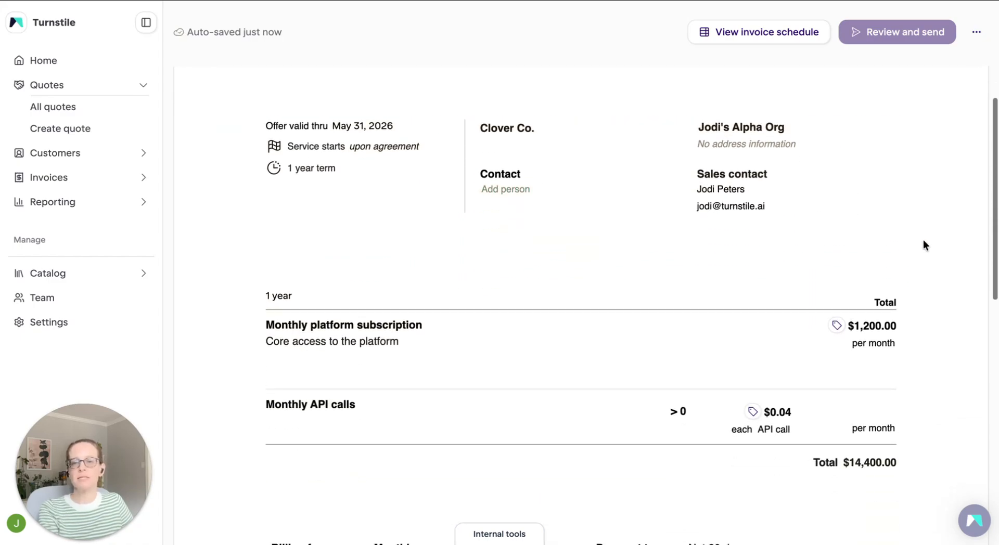